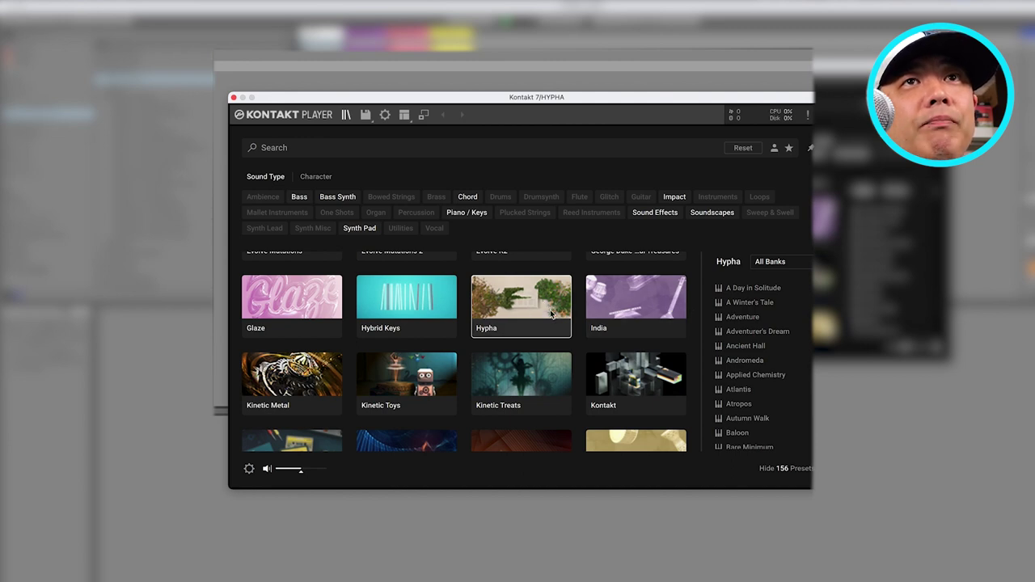
# Audition the Hypha presets one after another, from A Day in Solitude through Applied Chemistry.
pyautogui.click(768, 290)
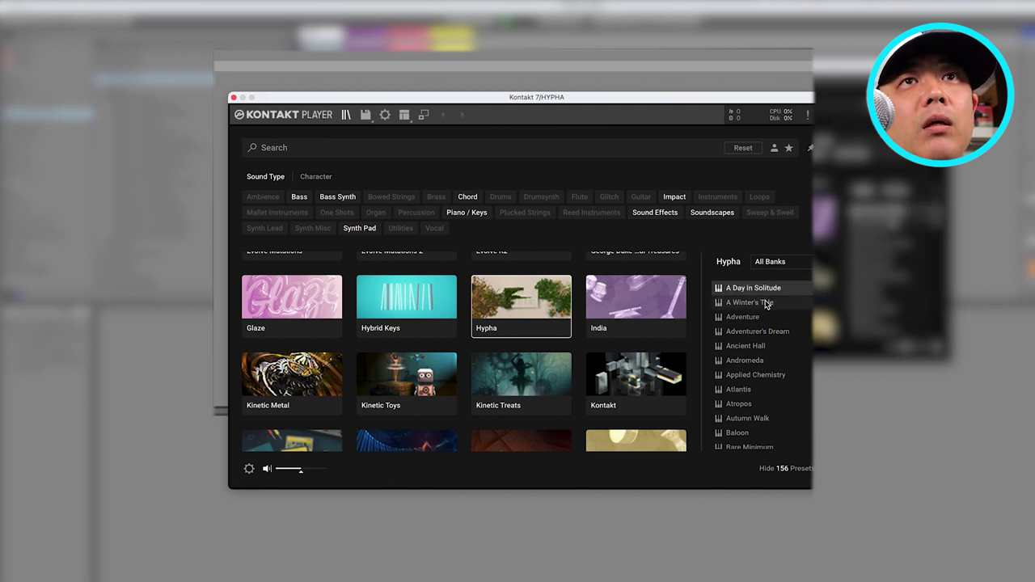
pyautogui.click(765, 306)
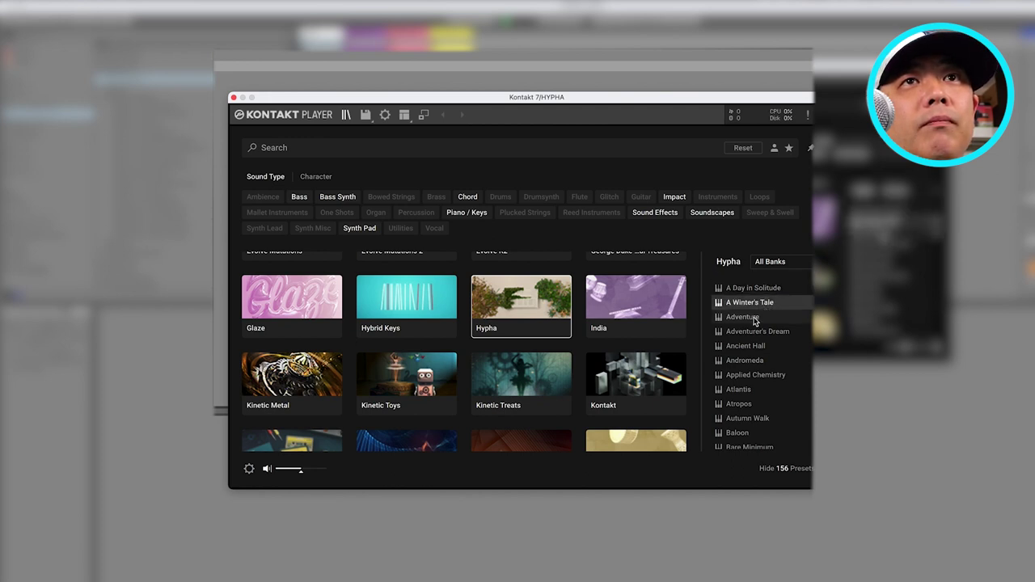
pyautogui.click(756, 317)
pyautogui.click(757, 333)
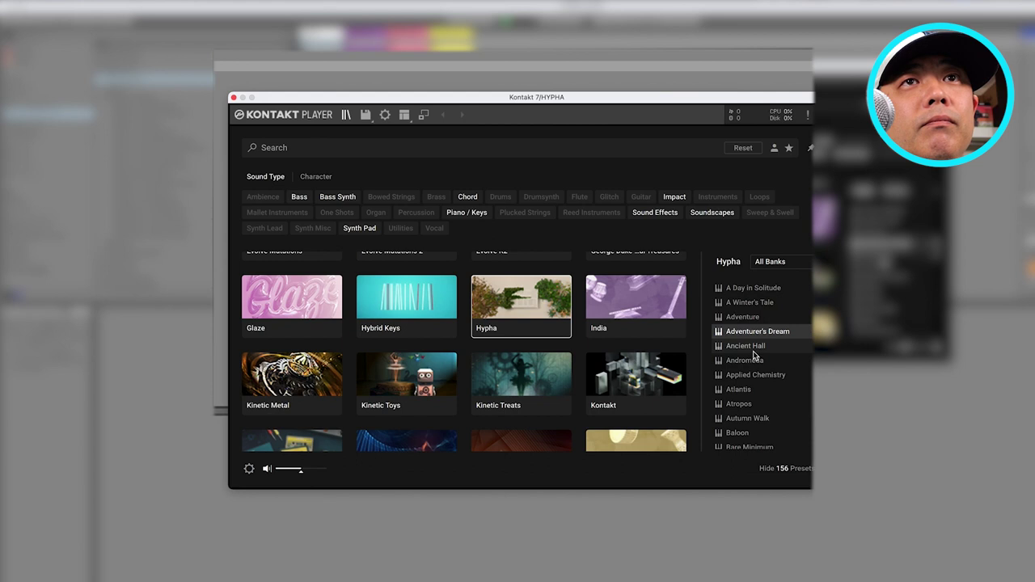
pyautogui.click(756, 346)
pyautogui.click(755, 364)
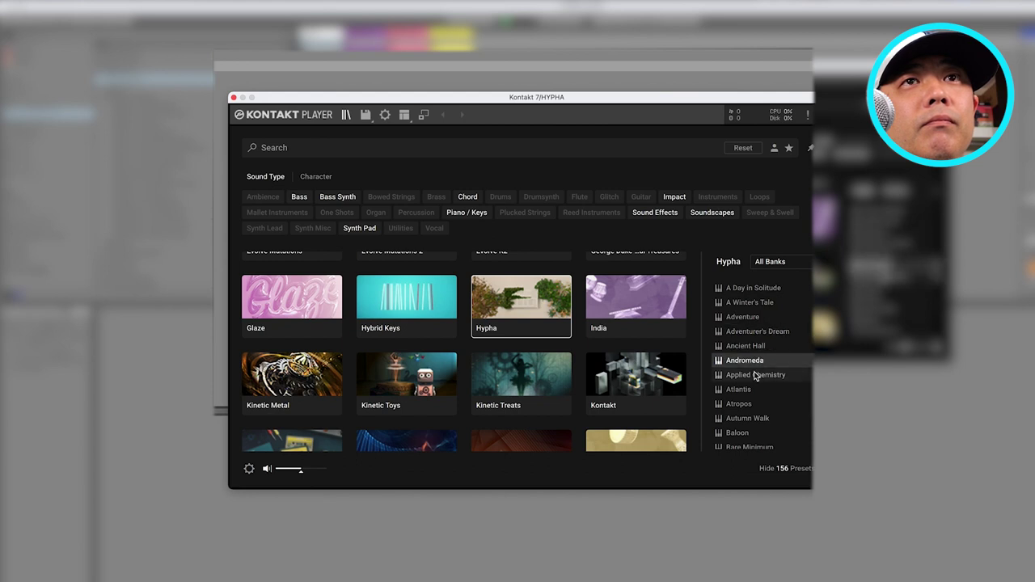
pyautogui.click(753, 375)
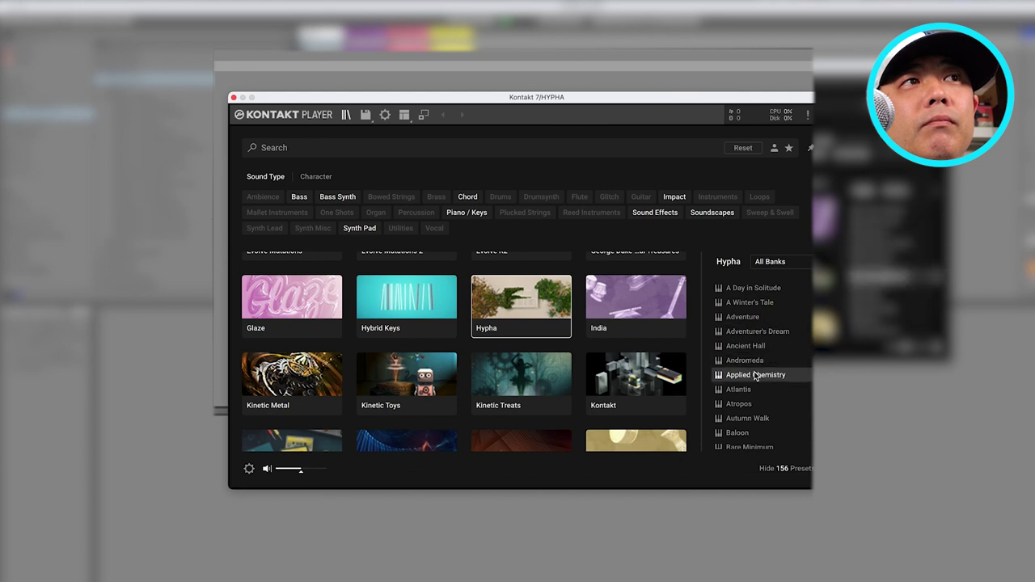
# Load the Hypha preset A Day in Solitude, return from its effects page to the main view and reposition the plugin window.
pyautogui.click(765, 292)
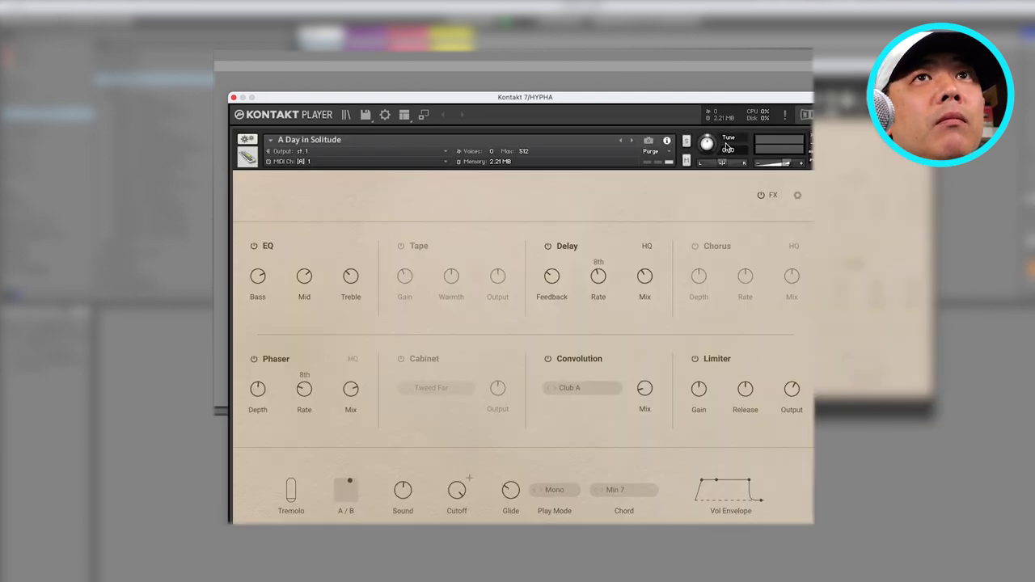
pyautogui.click(772, 196)
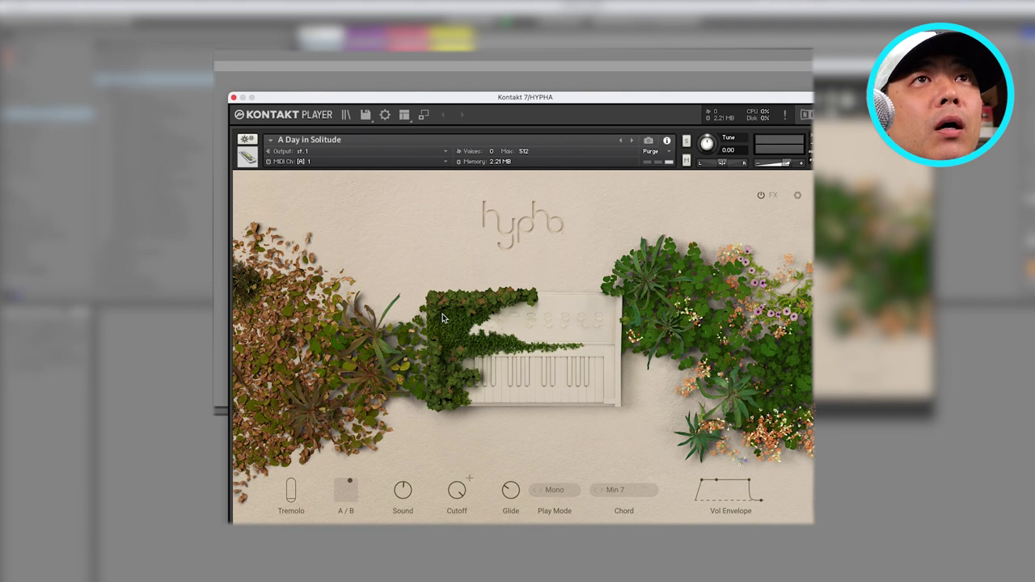
pyautogui.moveTo(477, 99); pyautogui.dragTo(465, 59)
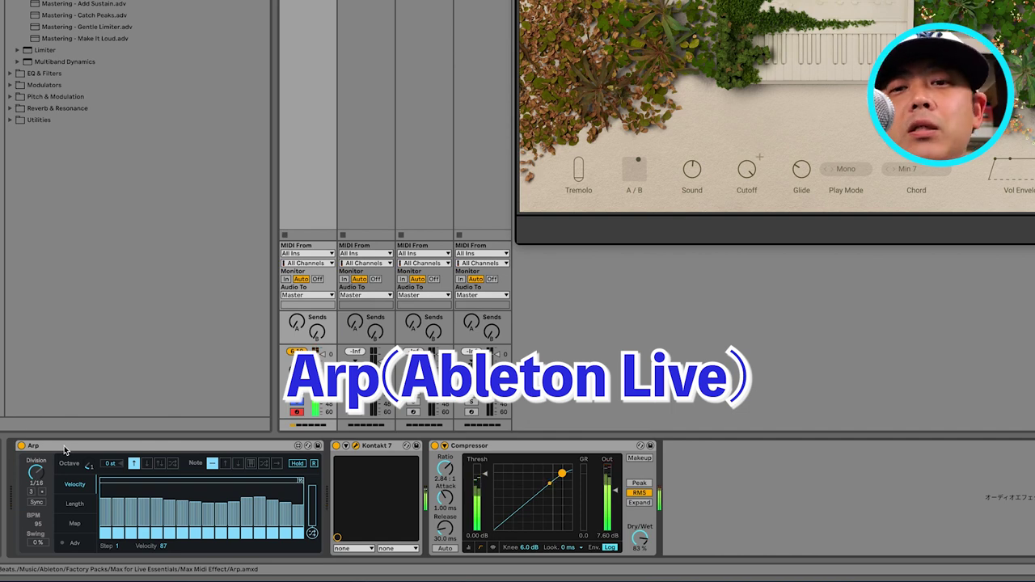
# Switch off the Arp device and lower the Compressor's output gain slightly.
pyautogui.click(21, 446)
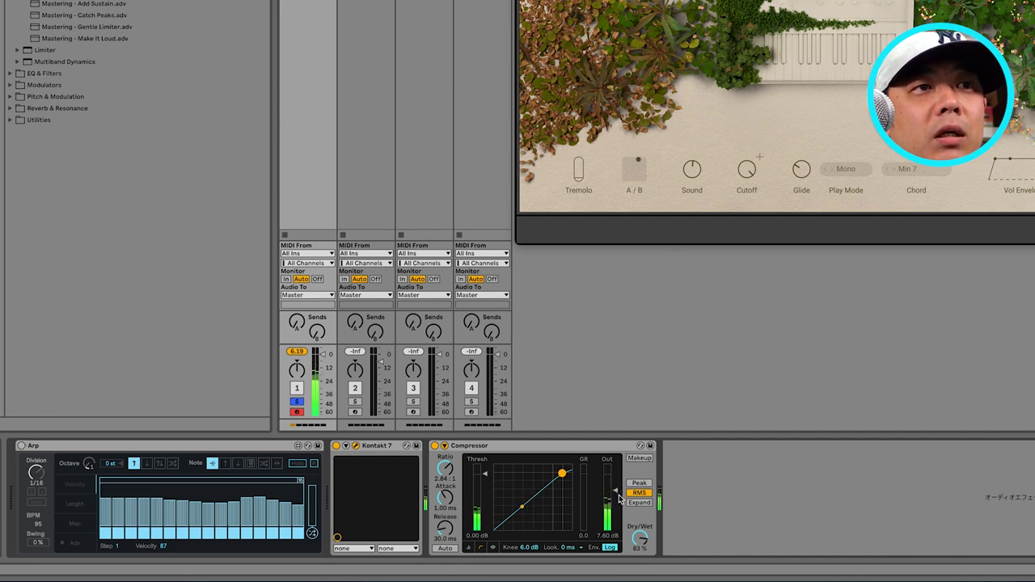
pyautogui.moveTo(614, 490); pyautogui.dragTo(616, 499)
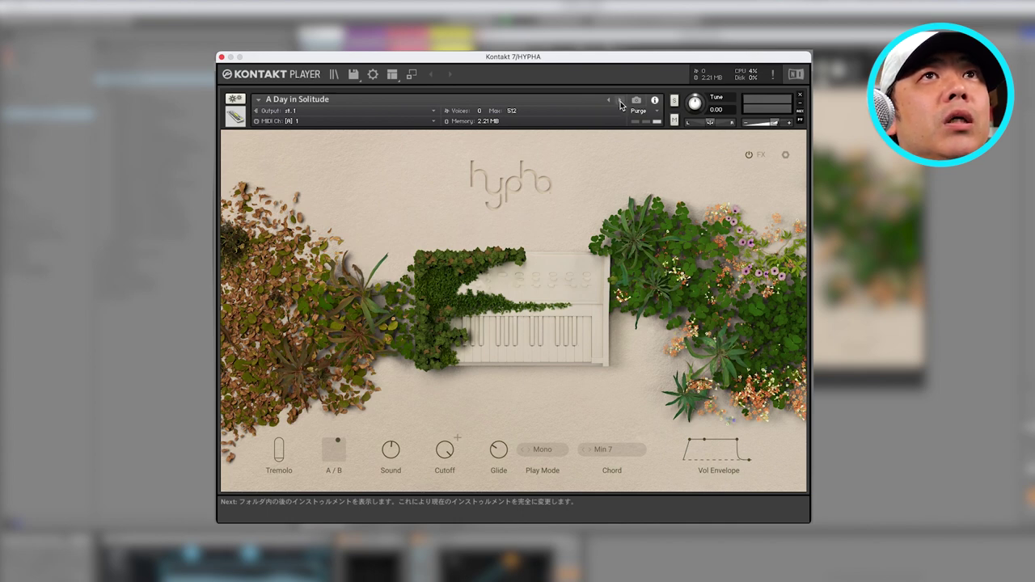
# Advance to the following preset, remove that instrument and load A Winter's Tale from the Hypha library.
pyautogui.click(798, 102)
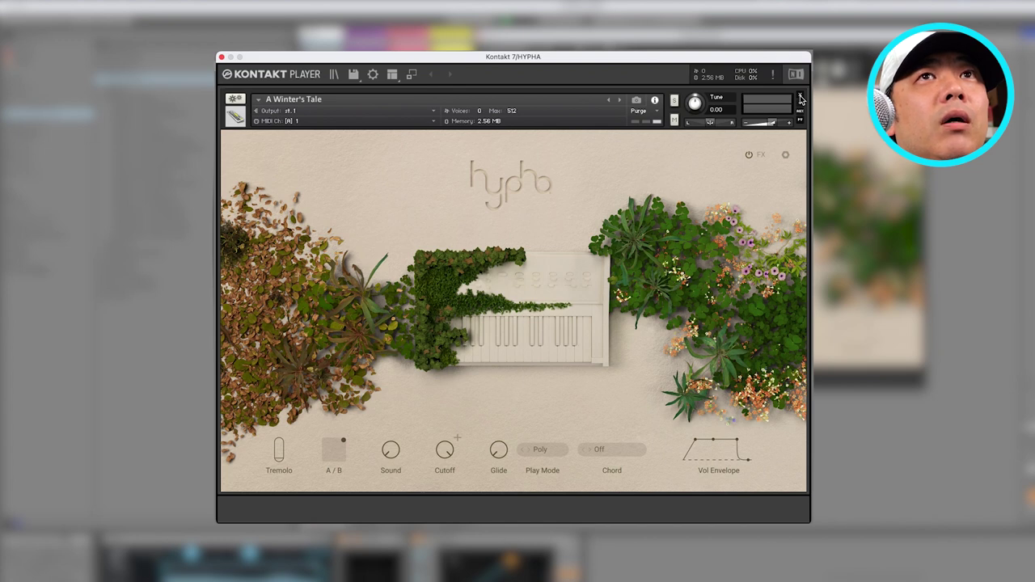
pyautogui.click(800, 98)
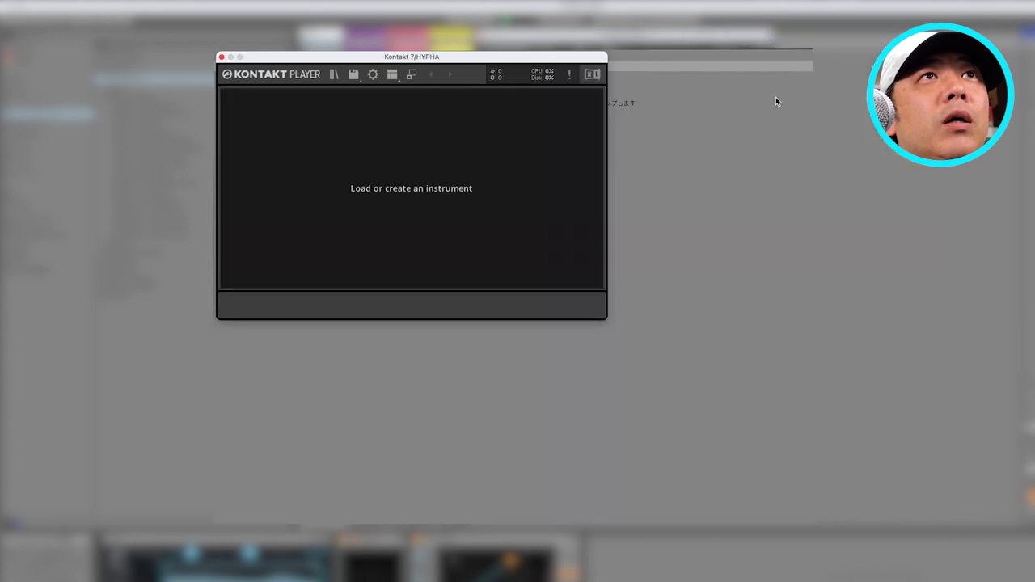
pyautogui.click(334, 75)
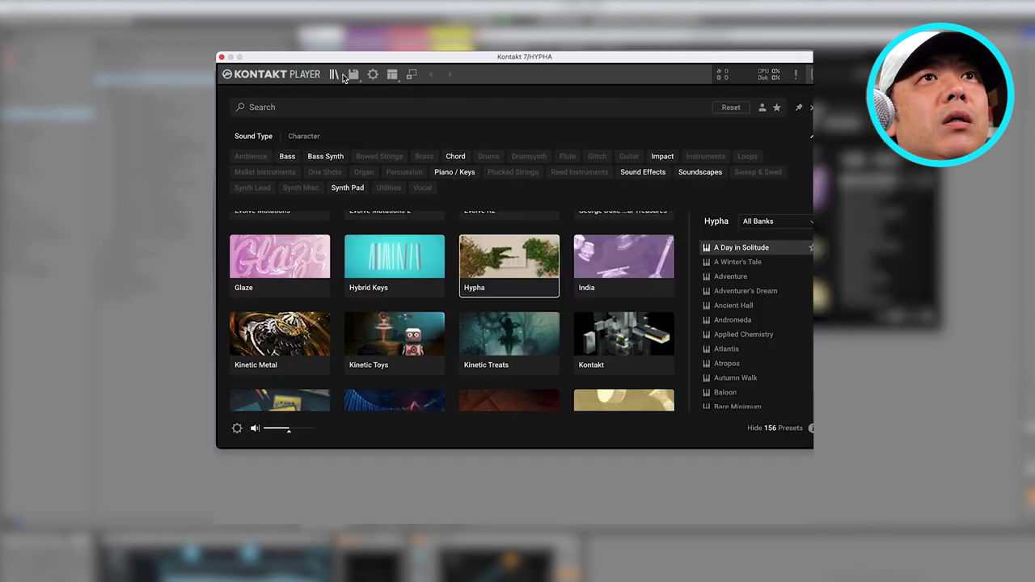
pyautogui.click(744, 266)
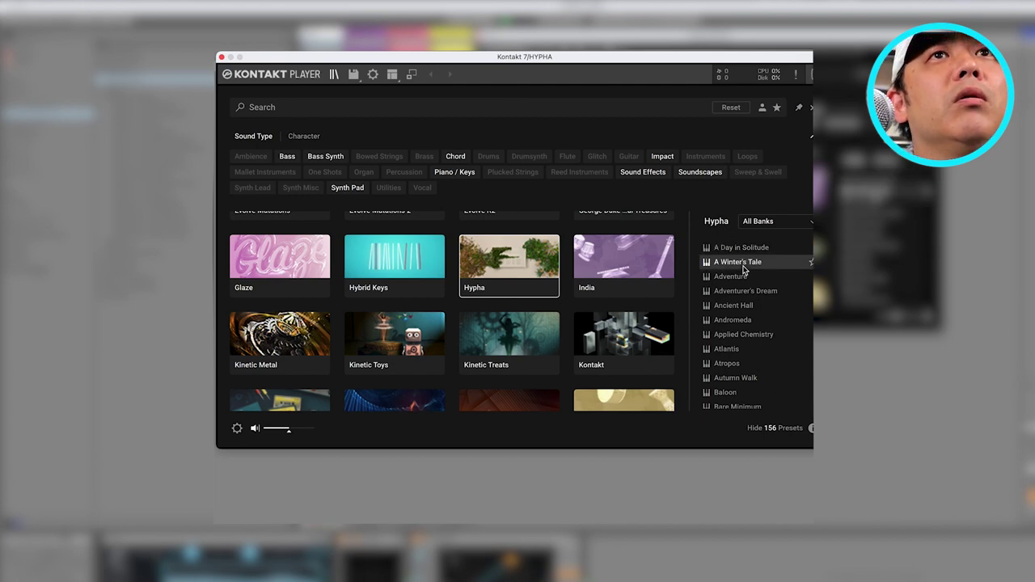
pyautogui.doubleClick(743, 267)
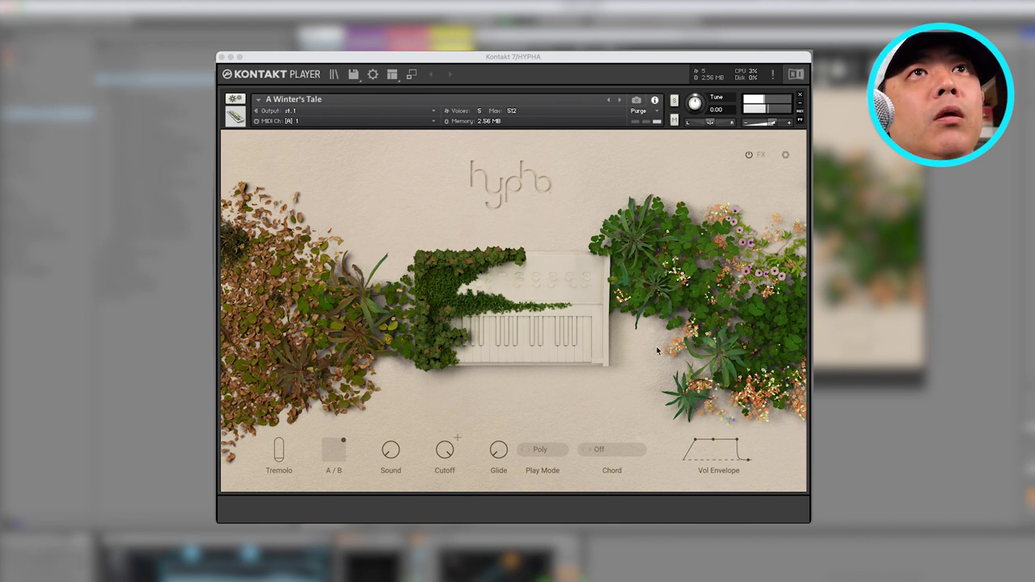
# Remove the loaded instrument and load the Broken PCB preset from the Hypha library.
pyautogui.click(801, 98)
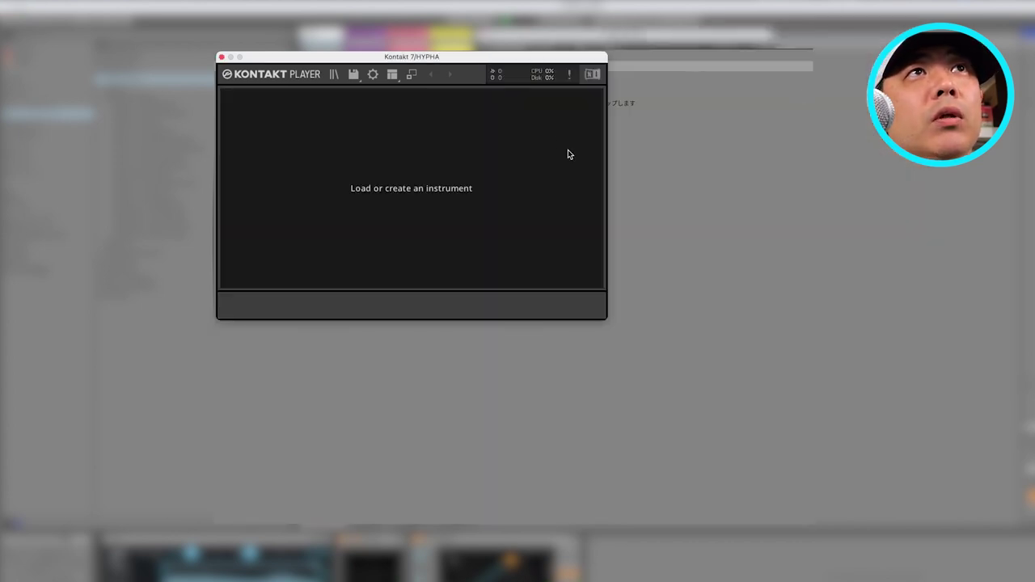
pyautogui.click(337, 82)
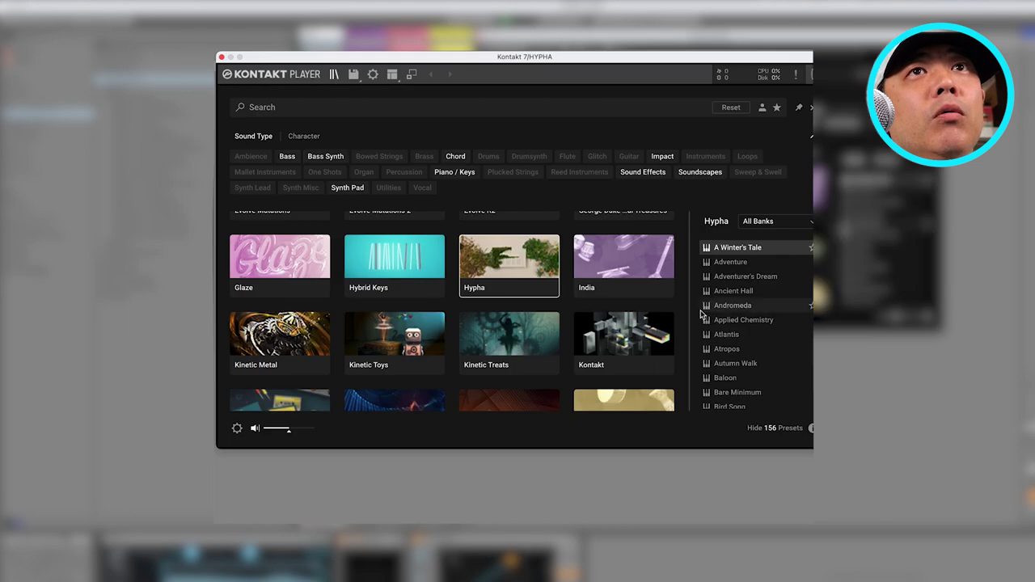
pyautogui.scroll(-5, 726, 352)
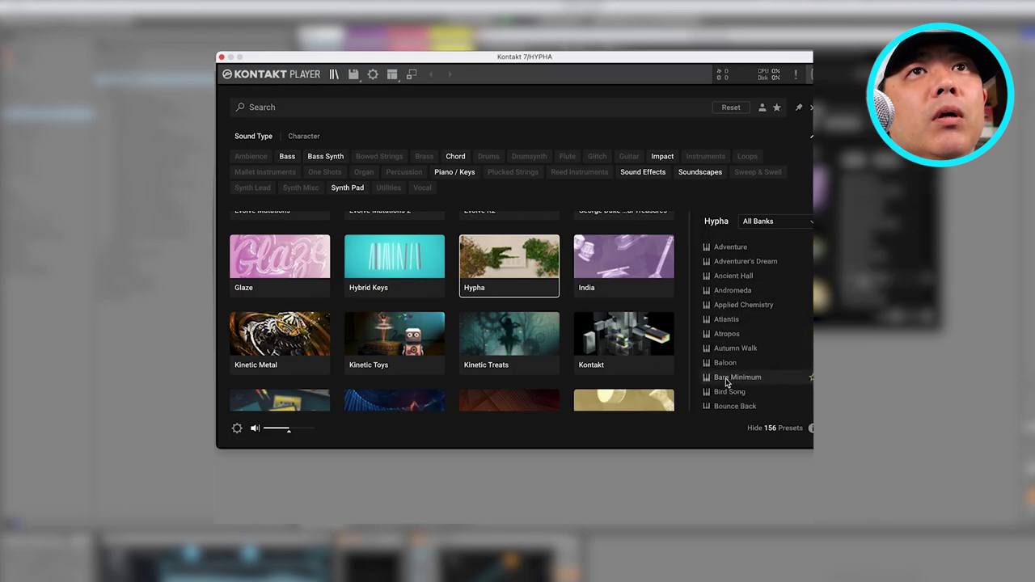
pyautogui.scroll(-2, 726, 381)
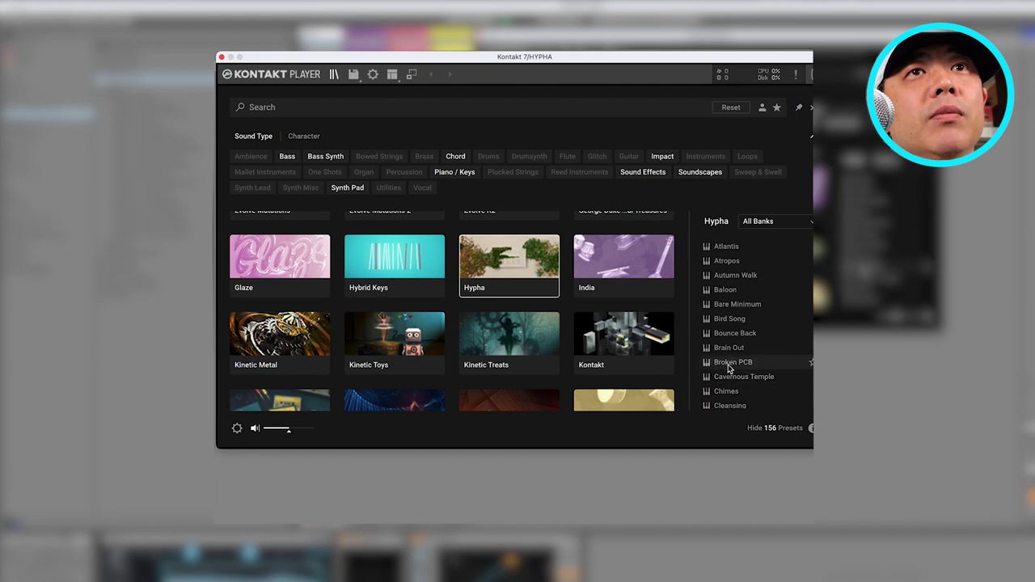
pyautogui.click(728, 368)
pyautogui.doubleClick(728, 366)
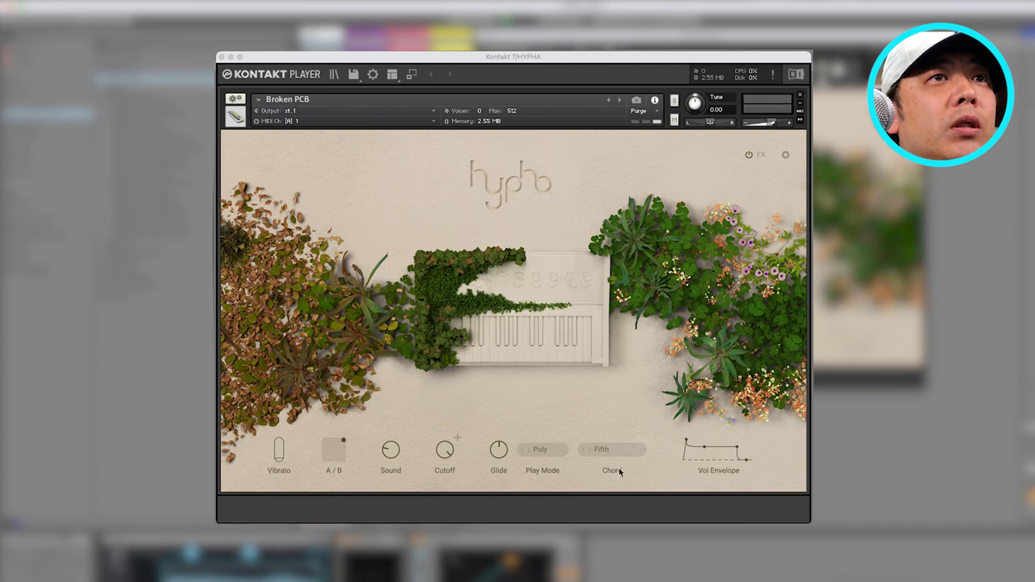
# Raise the Vibrato amount to 50 and pull it back down.
pyautogui.click(395, 452)
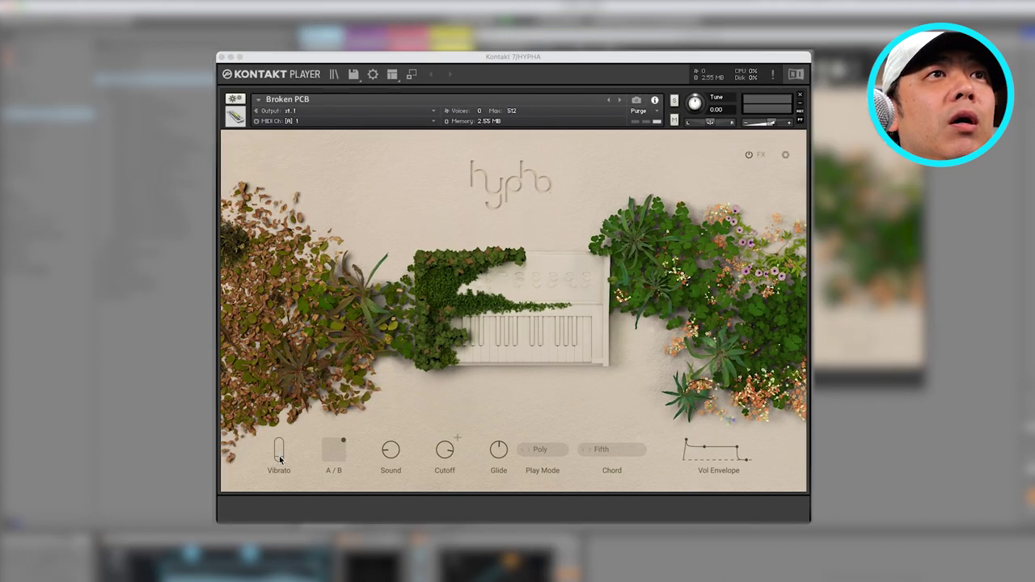
pyautogui.moveTo(279, 459)
pyautogui.mouseDown()
pyautogui.moveTo(284, 429)
pyautogui.moveTo(283, 442)
pyautogui.mouseUp()
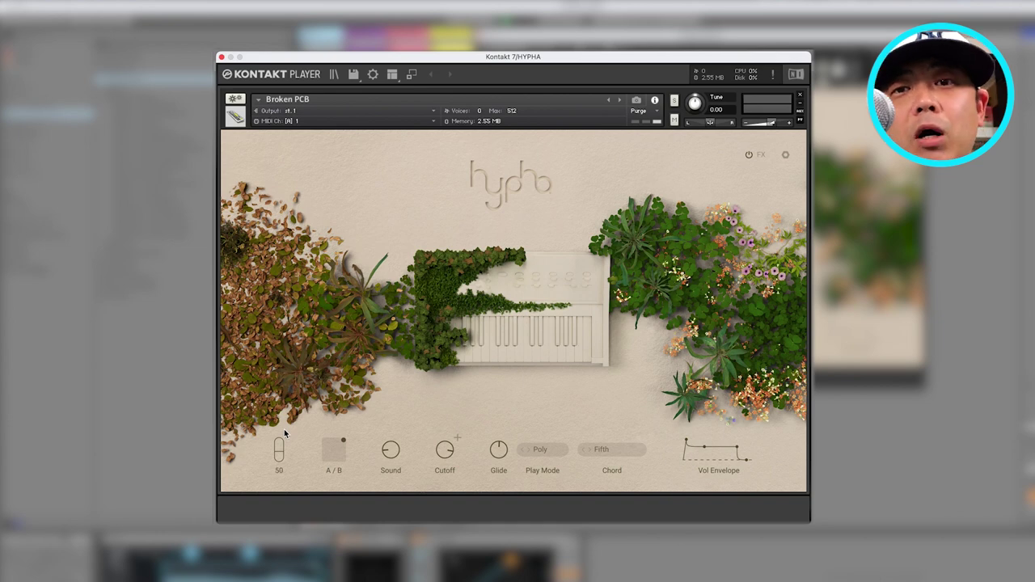
pyautogui.moveTo(284, 429); pyautogui.dragTo(284, 449)
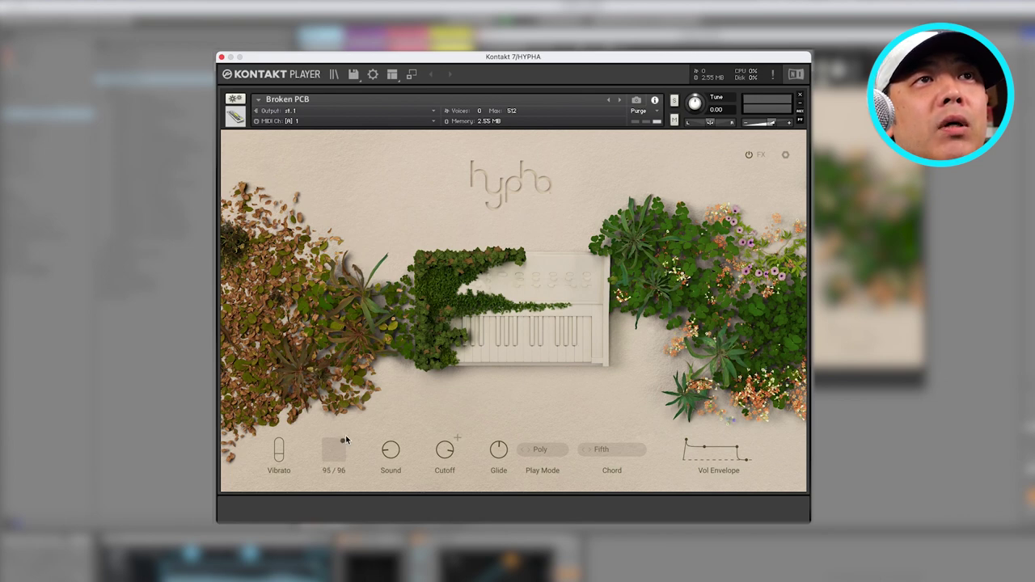
# Sweep the A / B pad through different blends and return it to its maximum corner.
pyautogui.moveTo(348, 445)
pyautogui.mouseDown()
pyautogui.moveTo(343, 473)
pyautogui.moveTo(324, 470)
pyautogui.moveTo(325, 445)
pyautogui.moveTo(344, 429)
pyautogui.mouseUp()
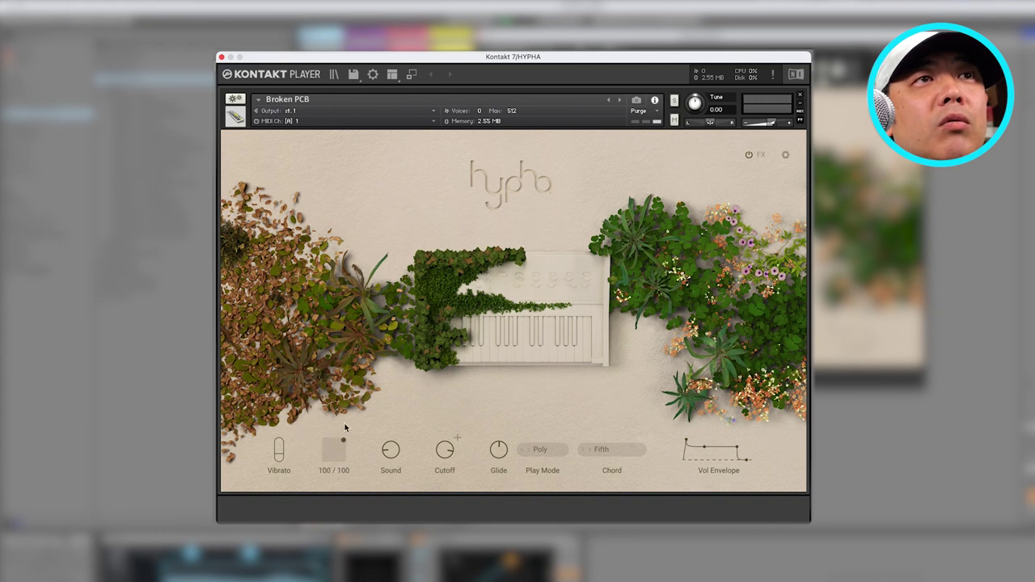
pyautogui.moveTo(324, 515); pyautogui.dragTo(354, 432)
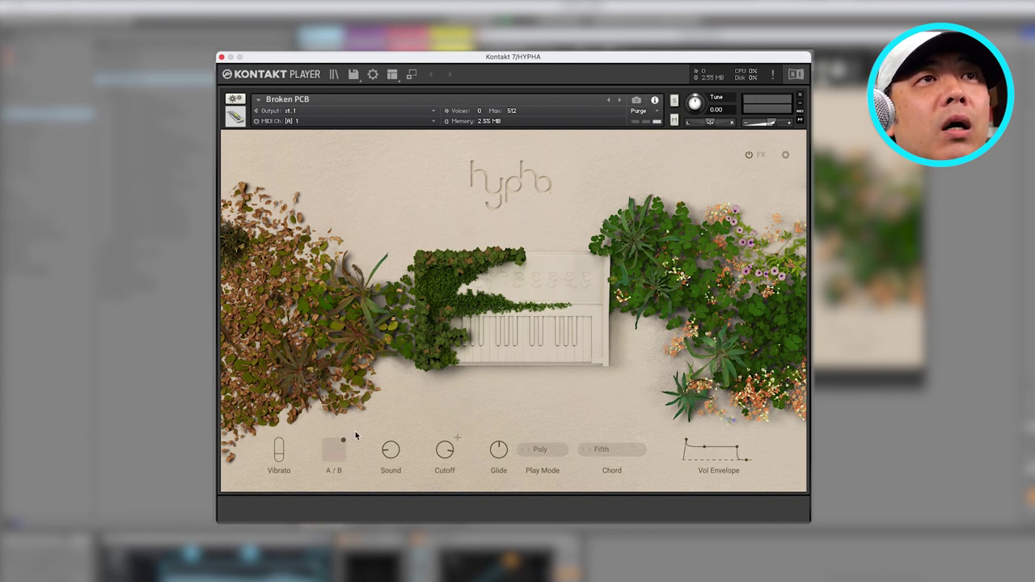
pyautogui.click(344, 443)
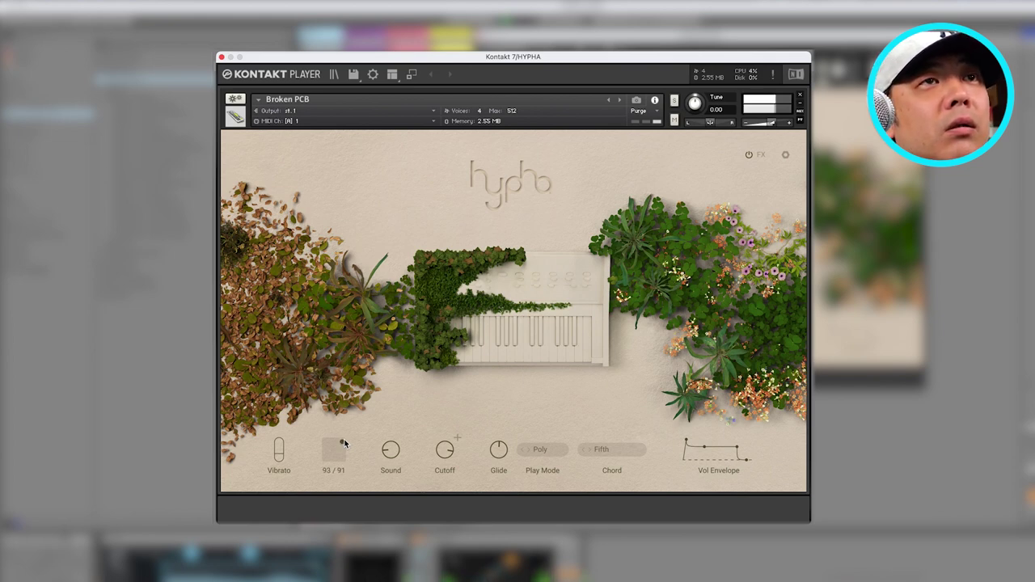
pyautogui.moveTo(344, 443); pyautogui.dragTo(383, 422)
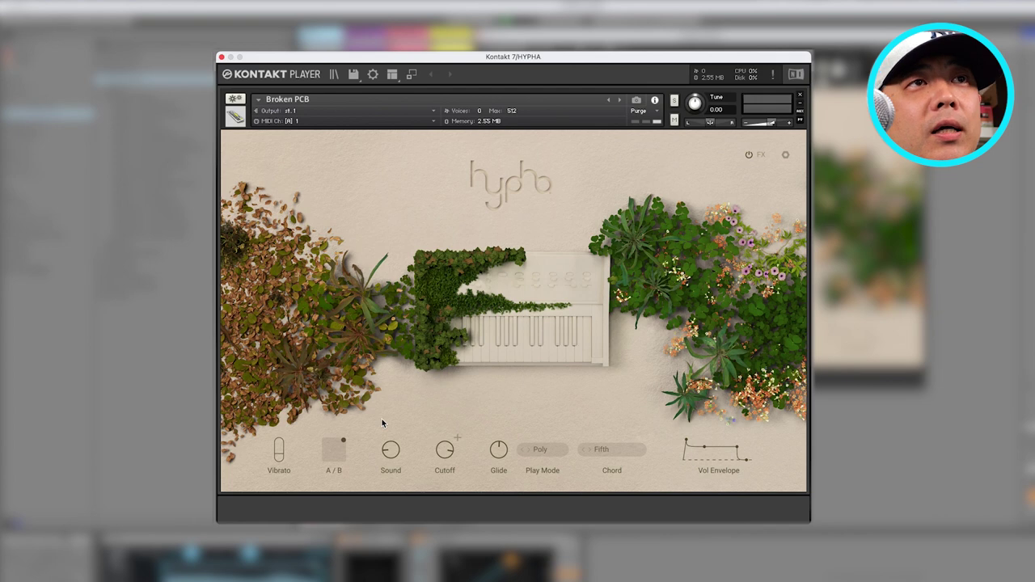
pyautogui.moveTo(344, 440); pyautogui.dragTo(370, 437)
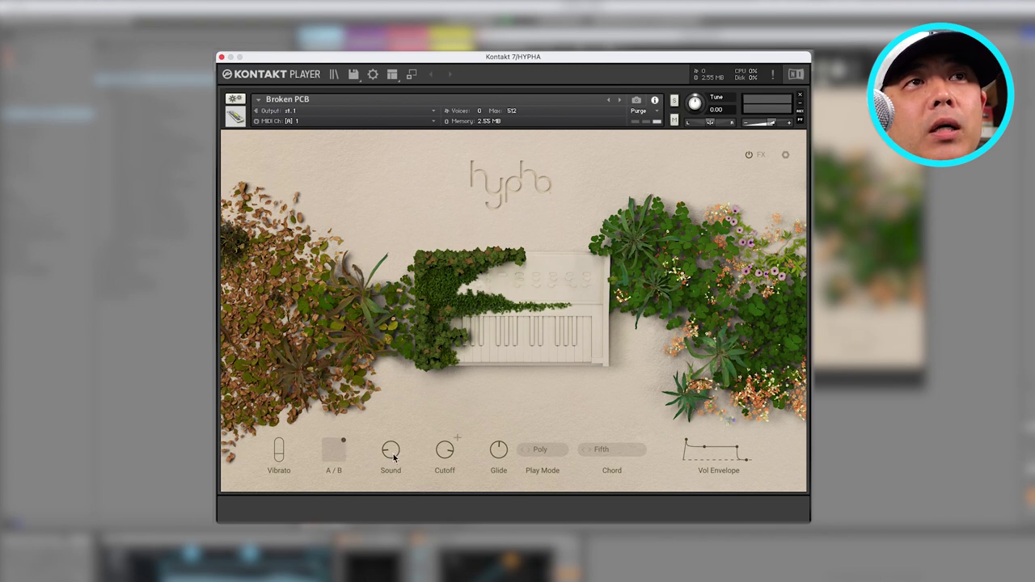
# Sweep the Sound amount up to 100 and bring it back down to a low setting.
pyautogui.moveTo(391, 443)
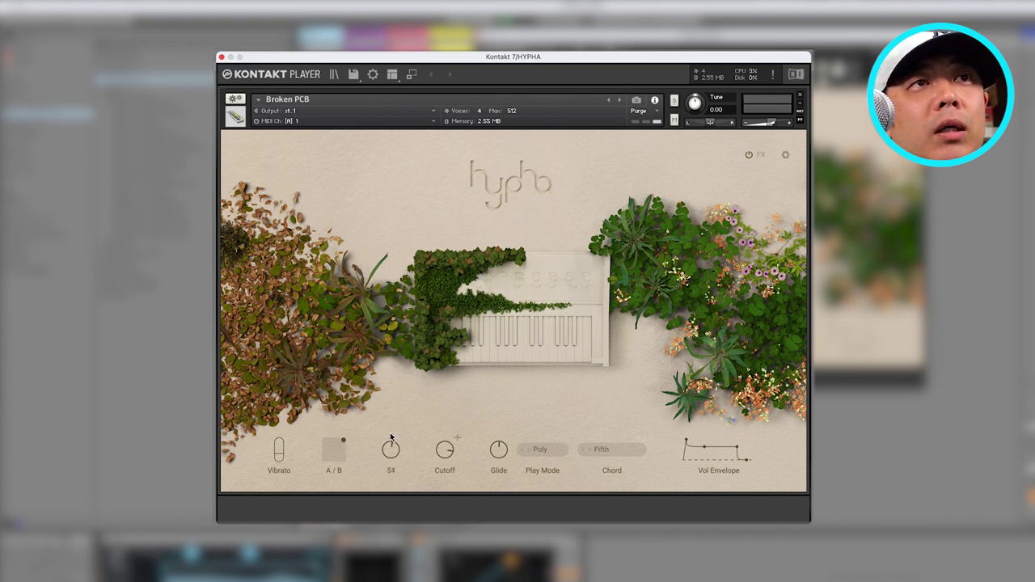
pyautogui.moveTo(390, 441); pyautogui.dragTo(420, 409)
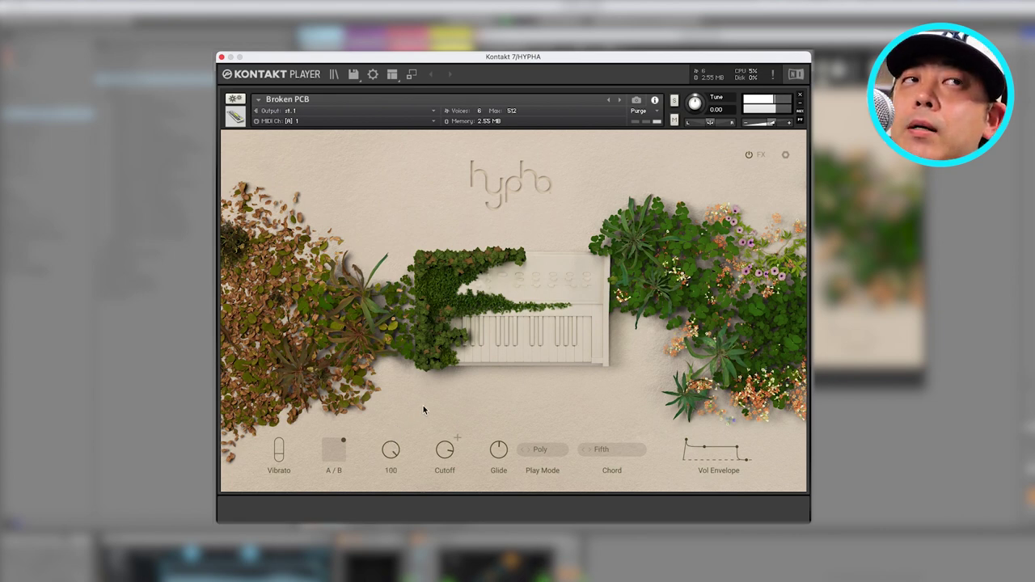
pyautogui.moveTo(423, 406); pyautogui.dragTo(407, 448)
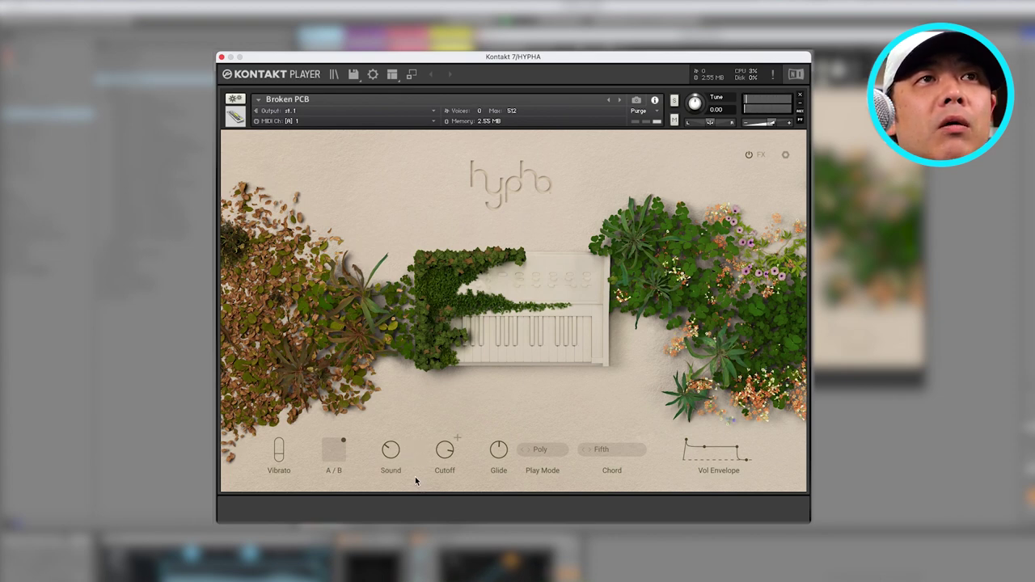
# Open the extended Cutoff filter settings, compare the filter types, raise the Resonance and set the filter to Highpass.
pyautogui.click(457, 443)
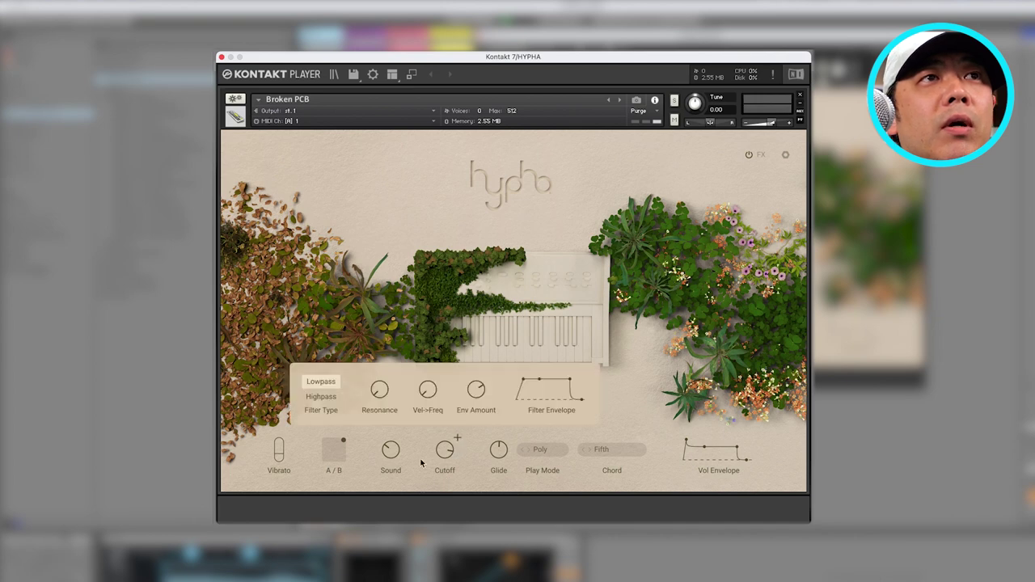
pyautogui.click(336, 396)
pyautogui.click(321, 381)
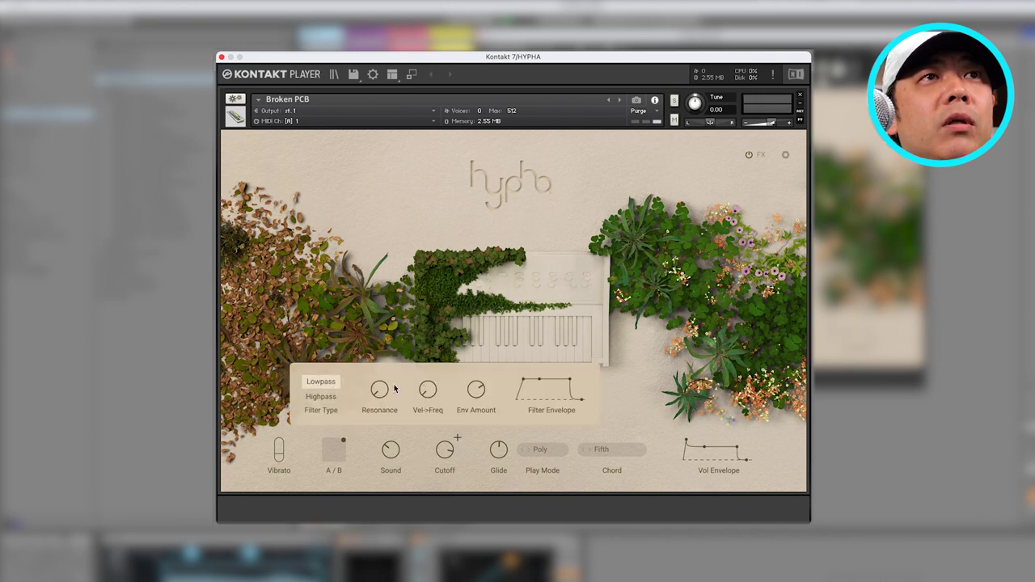
pyautogui.moveTo(383, 398); pyautogui.dragTo(379, 389)
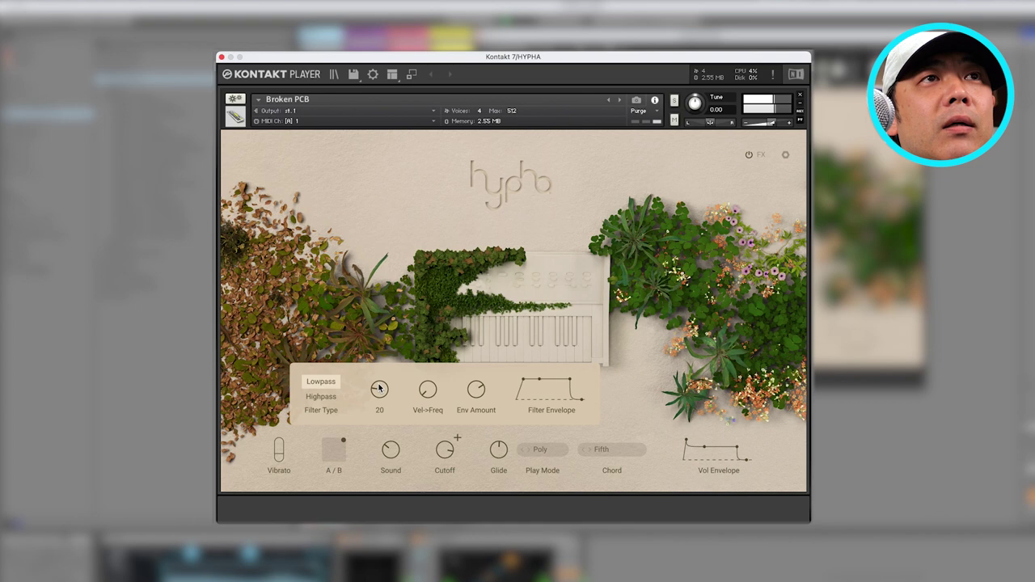
pyautogui.click(320, 397)
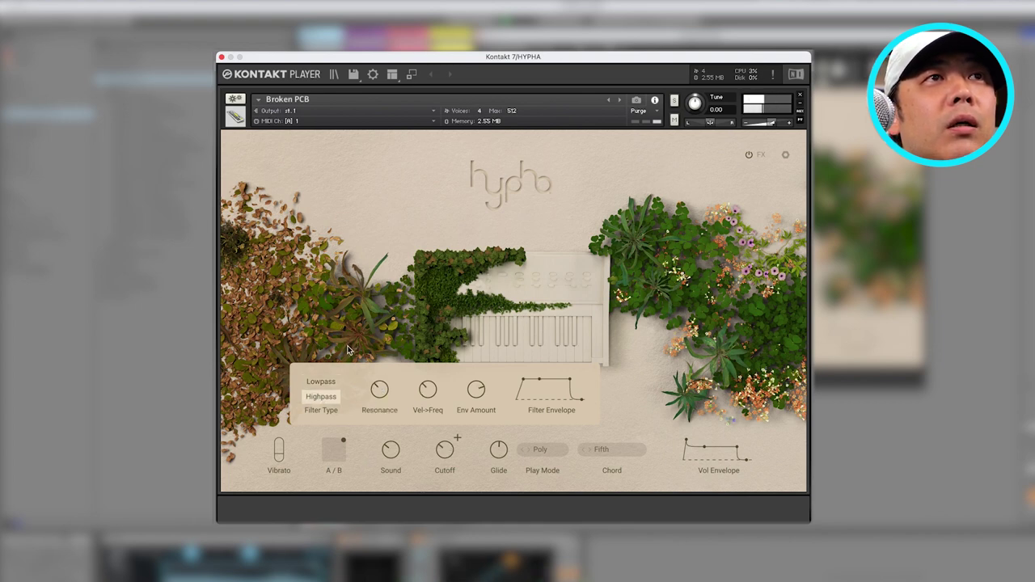
# Set the filter type back to Lowpass, close the extended filter settings and turn down the Glide amount.
pyautogui.click(320, 382)
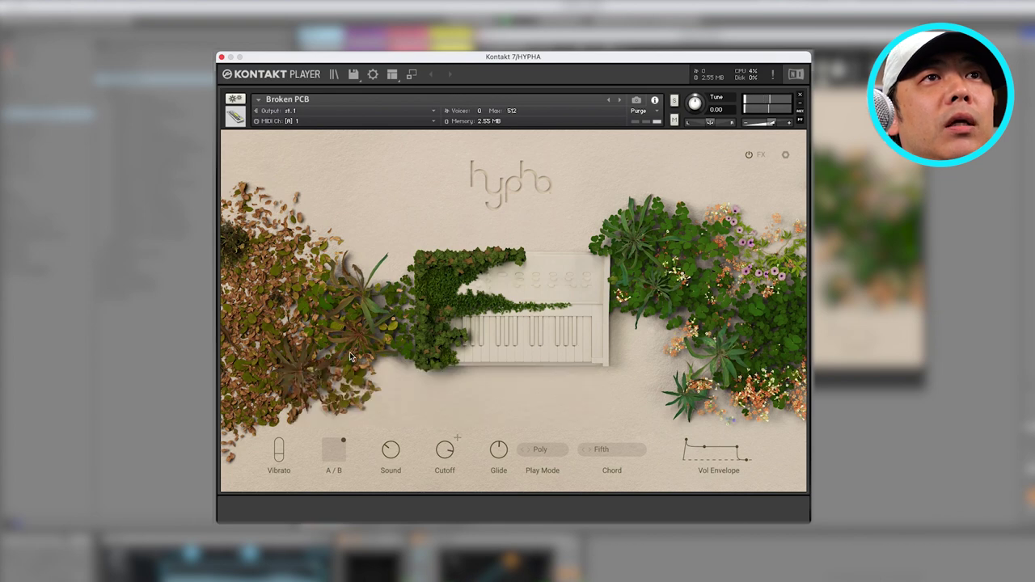
pyautogui.moveTo(497, 452)
pyautogui.moveTo(495, 456)
pyautogui.mouseDown()
pyautogui.moveTo(495, 438)
pyautogui.moveTo(497, 448)
pyautogui.mouseUp()
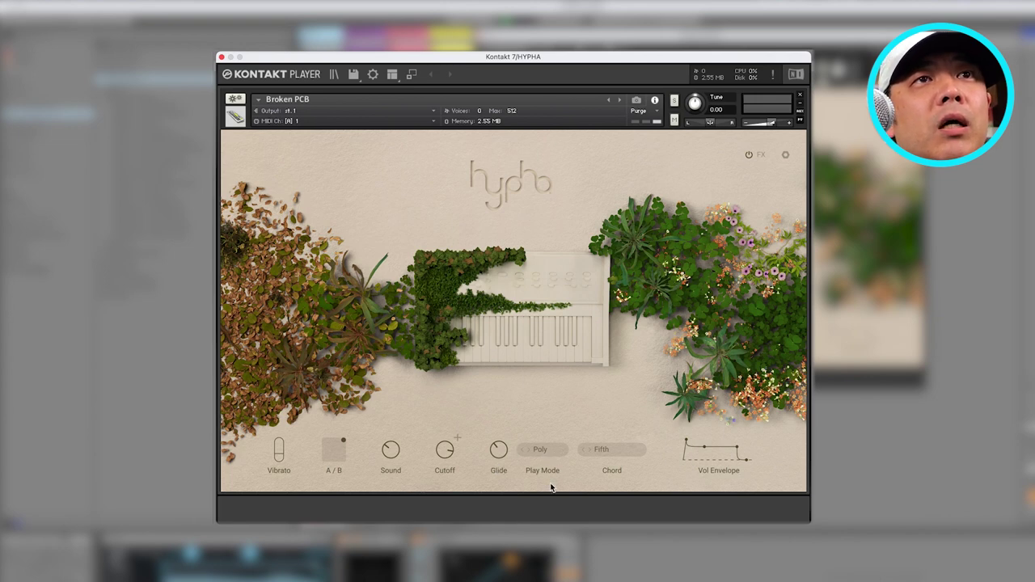
# Compare the Legato and Mono play modes and leave Play Mode set to Legato.
pyautogui.click(560, 449)
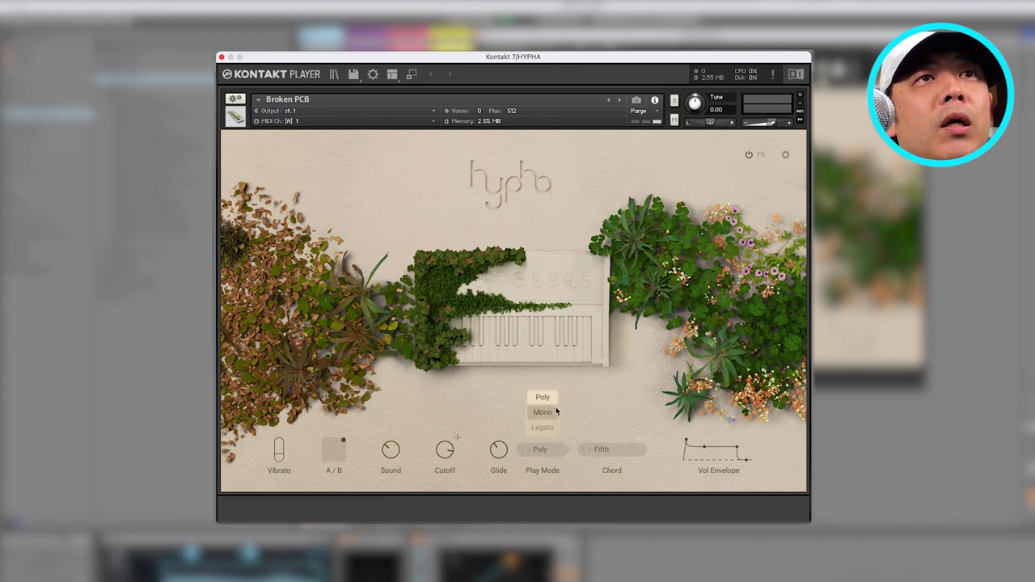
pyautogui.click(553, 429)
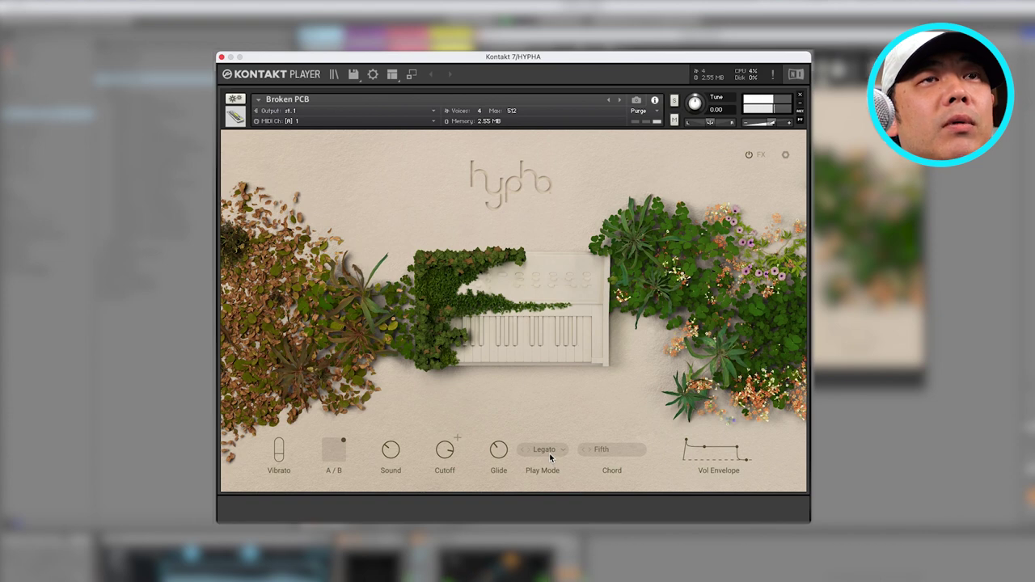
pyautogui.click(522, 450)
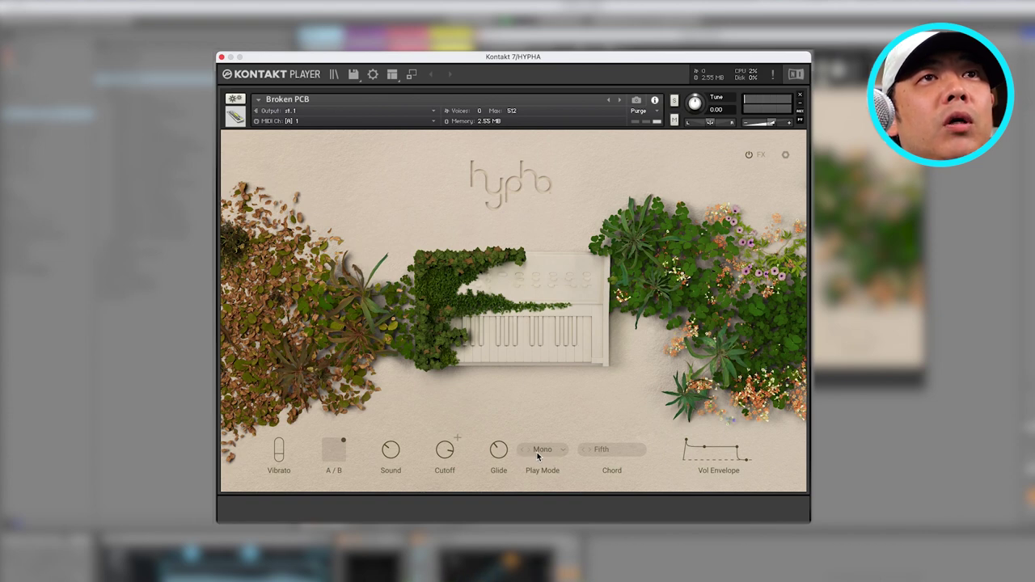
pyautogui.click(530, 450)
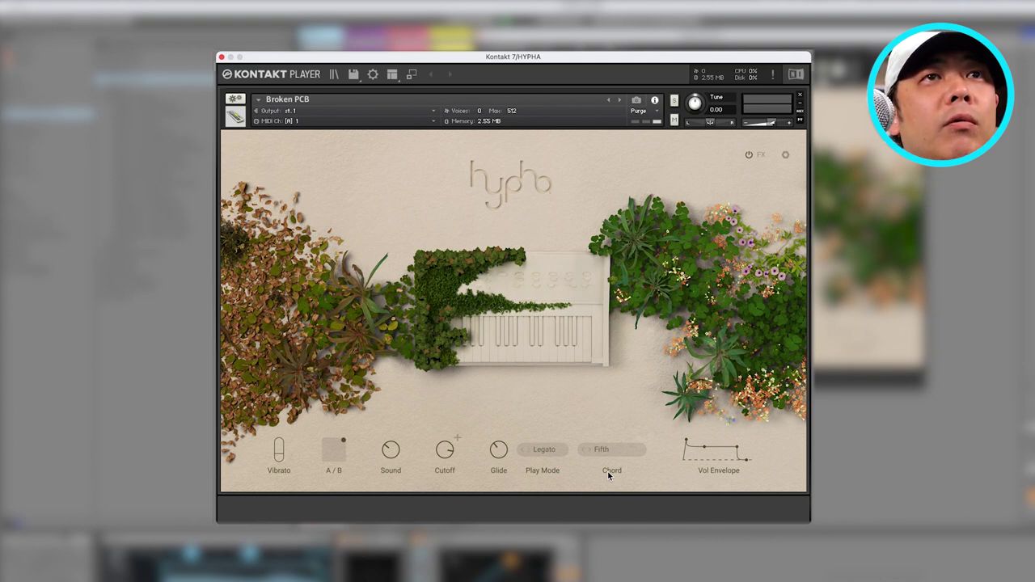
# Audition the Min 7 and Maj 7 chord types and set Chord to Maj sus4.
pyautogui.click(626, 448)
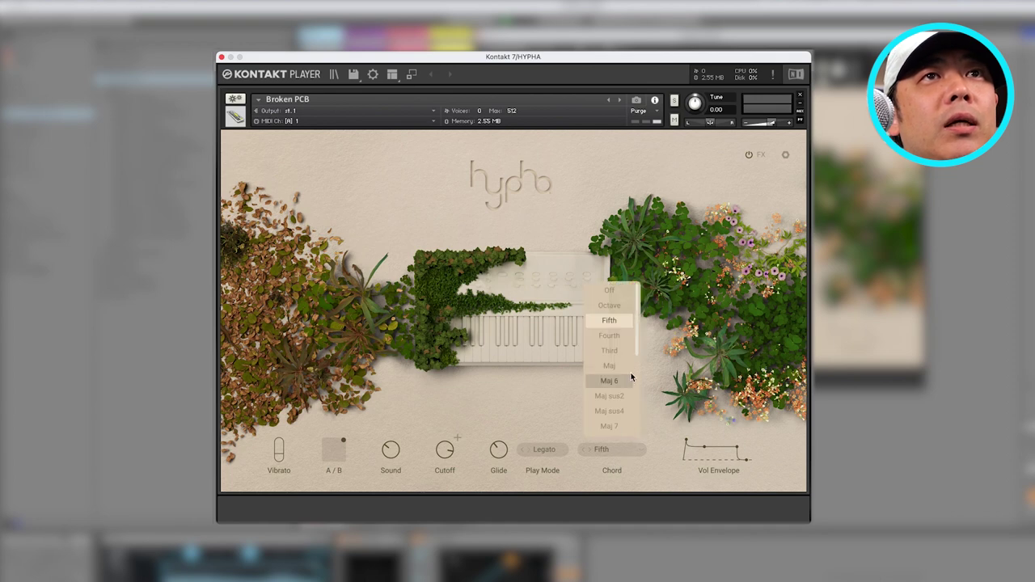
pyautogui.scroll(-3, 636, 356)
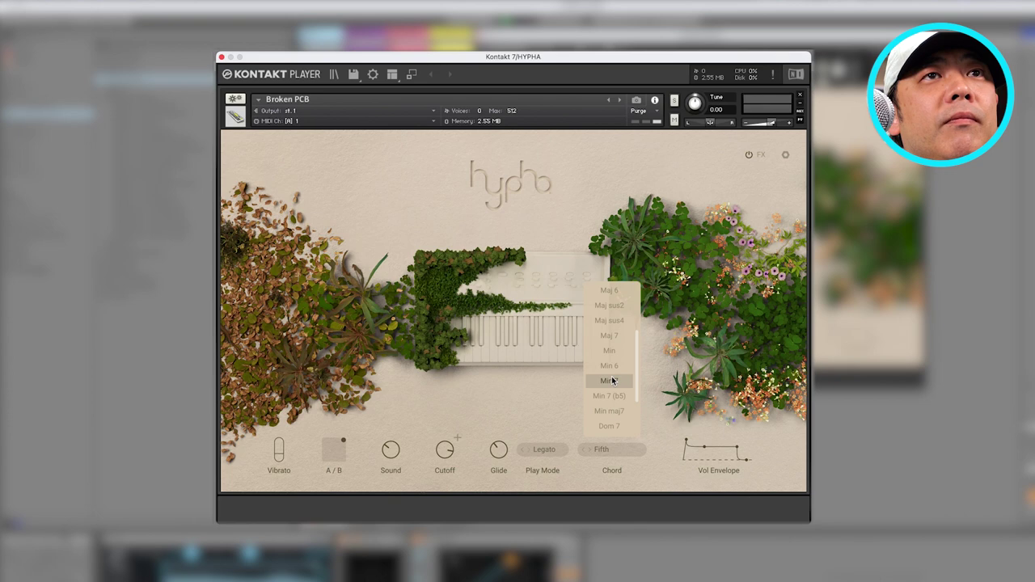
pyautogui.click(612, 381)
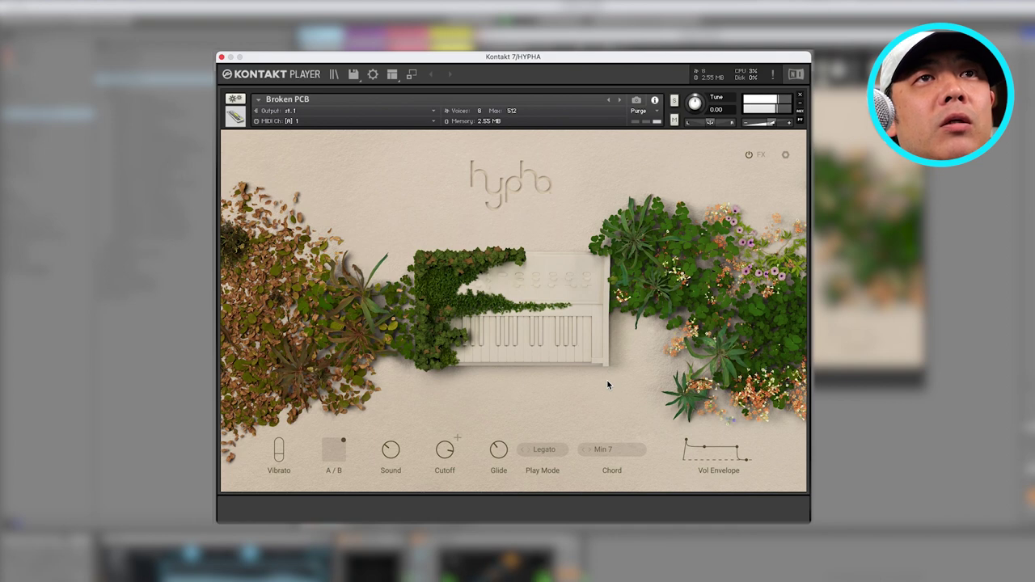
pyautogui.click(624, 453)
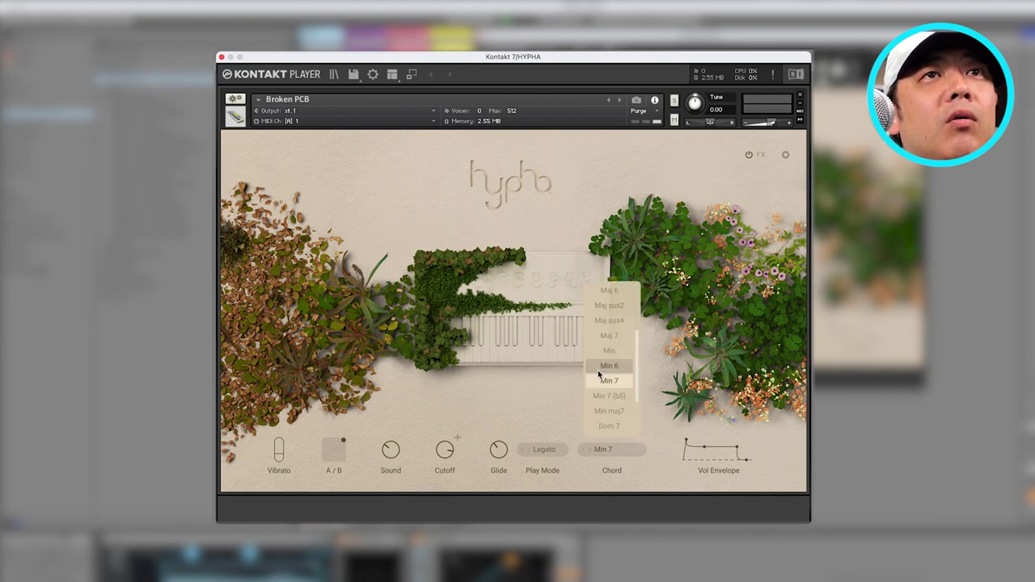
pyautogui.click(607, 340)
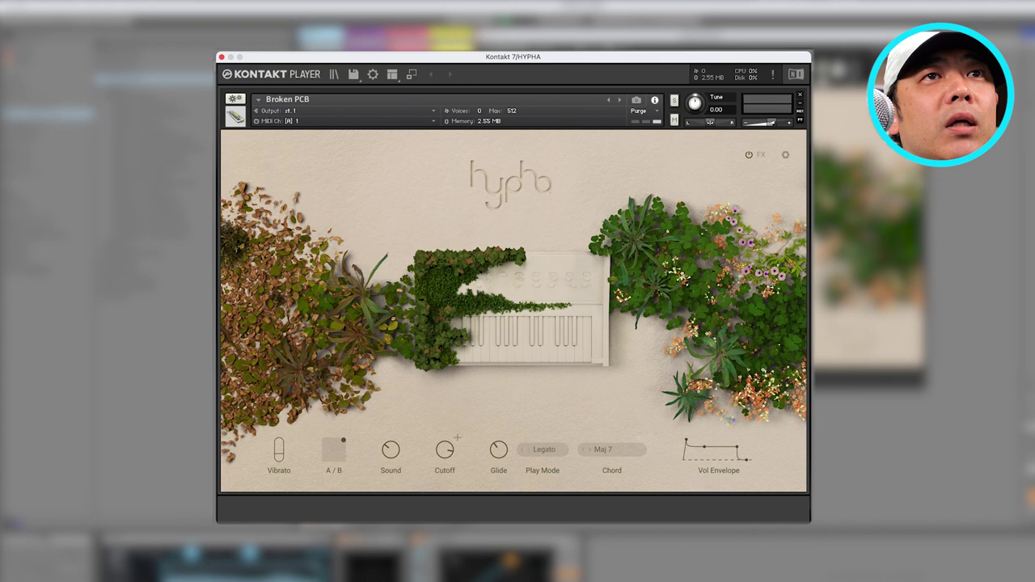
pyautogui.click(622, 453)
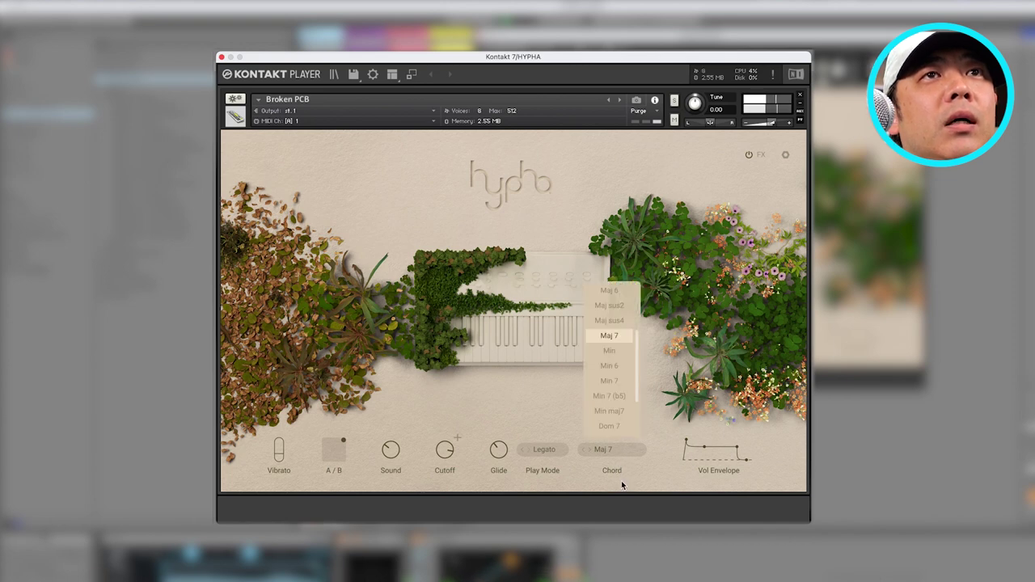
pyautogui.click(617, 321)
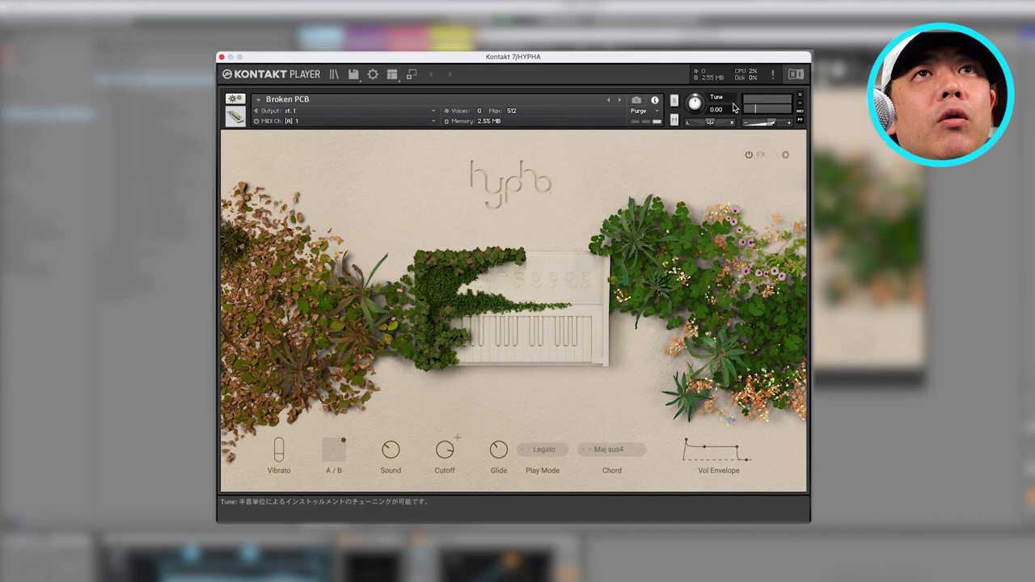
# View the instrument's settings page, and on its FX page enable the EQ with raised Bass and lowered Mid.
pyautogui.click(785, 155)
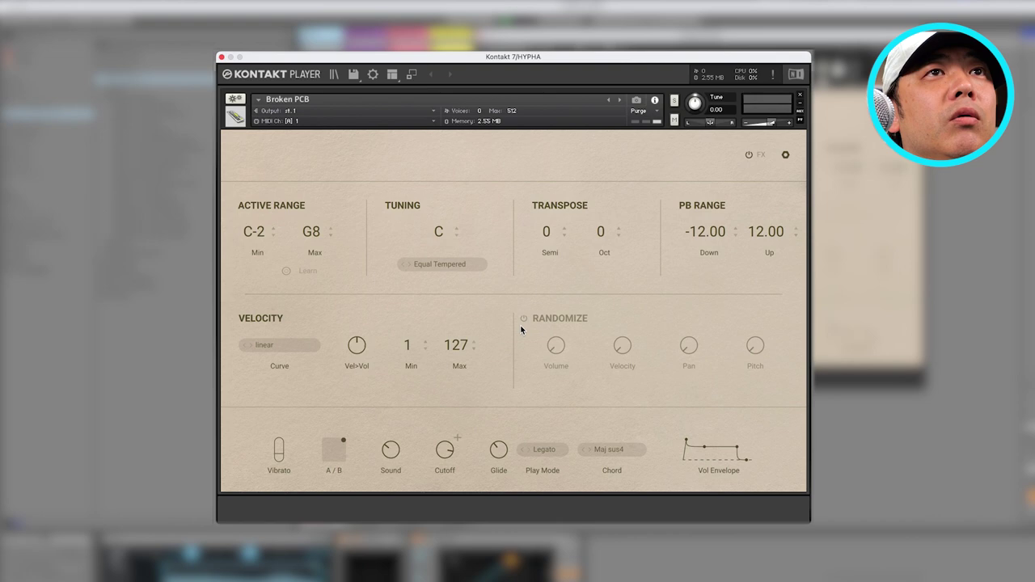
pyautogui.click(762, 156)
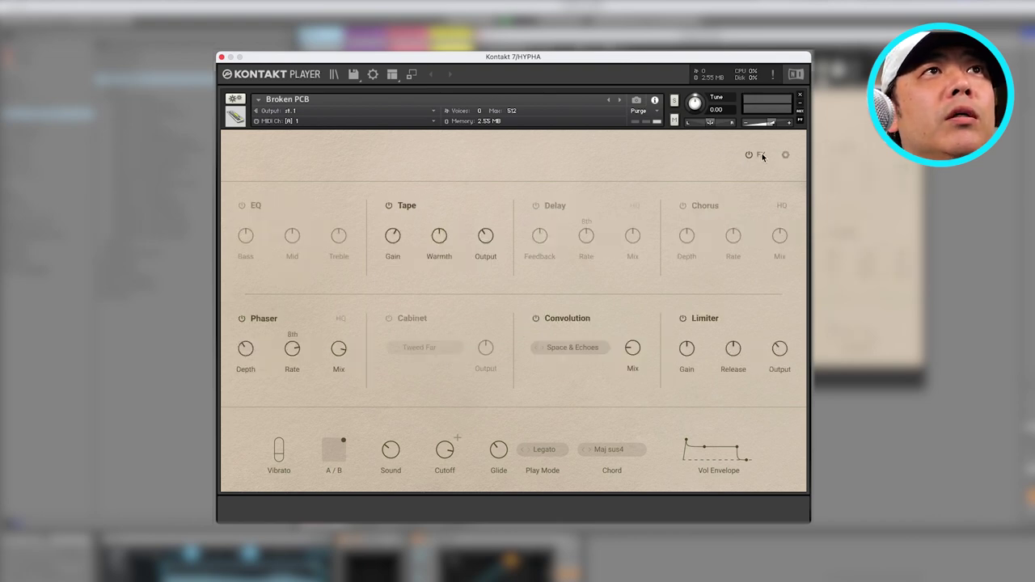
pyautogui.click(241, 207)
pyautogui.moveTo(249, 244); pyautogui.dragTo(294, 244)
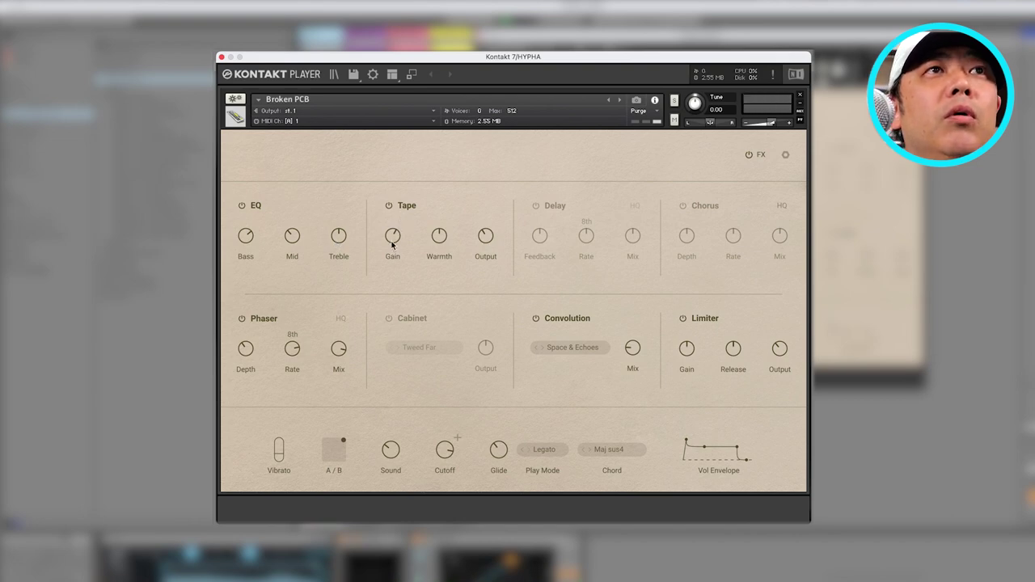
# Raise the Tape effect's Gain and enable the Delay with a higher Feedback.
pyautogui.moveTo(393, 246); pyautogui.dragTo(394, 242)
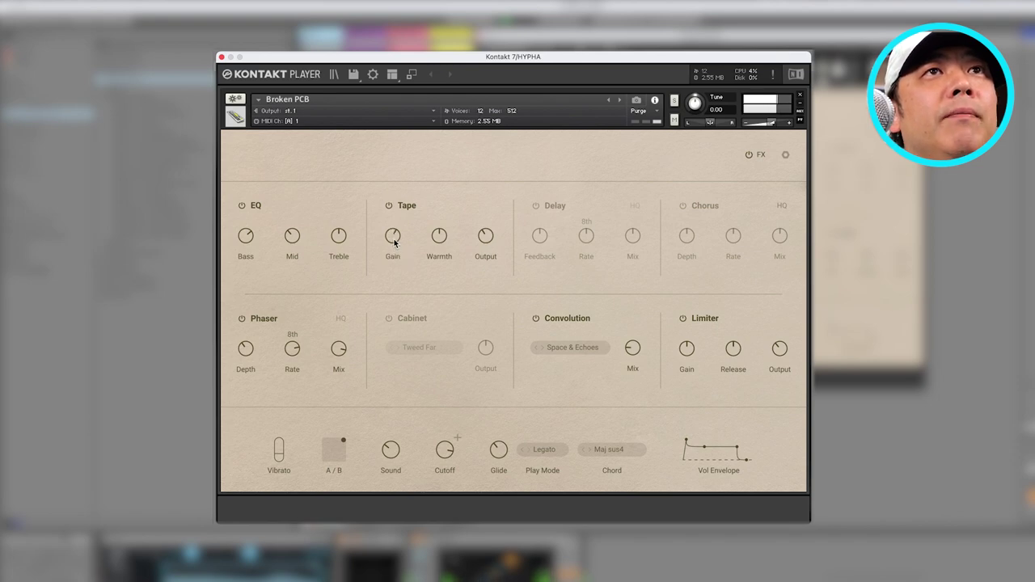
pyautogui.click(535, 207)
pyautogui.moveTo(541, 243); pyautogui.dragTo(542, 239)
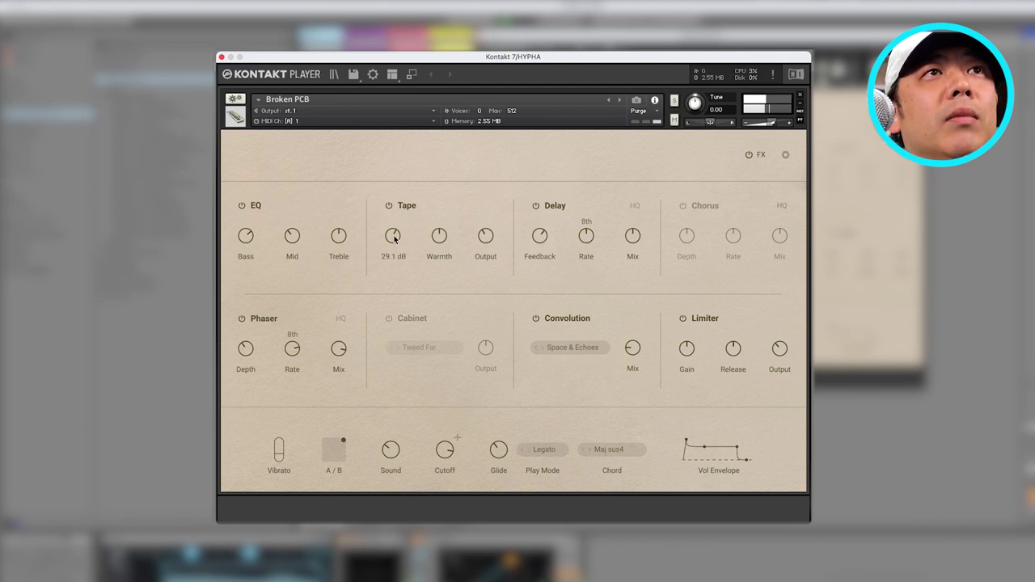
pyautogui.moveTo(545, 240)
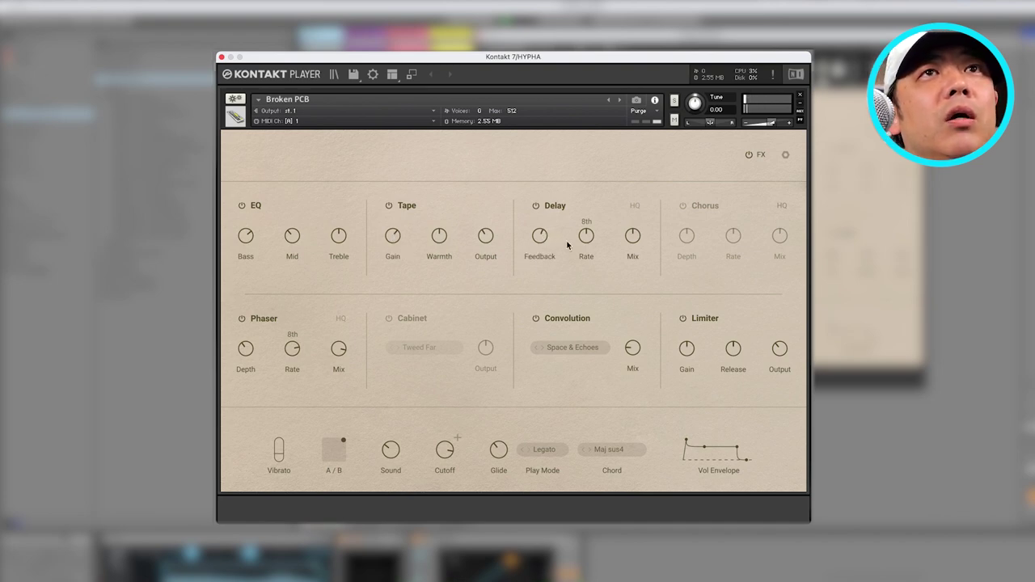
# Enable the Chorus, lower its Depth and return from the effects to the main instrument view.
pyautogui.click(683, 206)
pyautogui.moveTo(685, 236)
pyautogui.moveTo(684, 239); pyautogui.dragTo(686, 234)
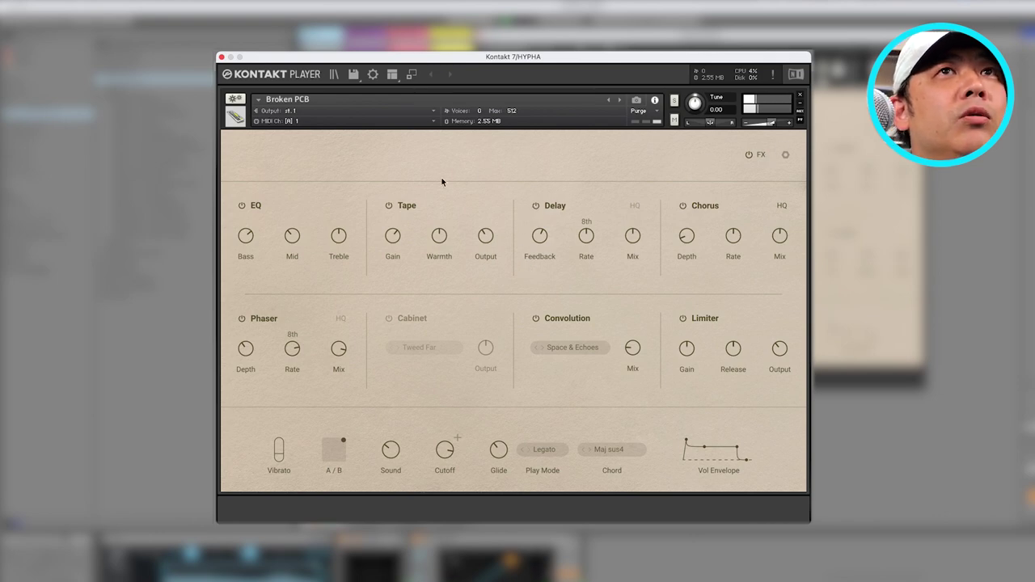
pyautogui.click(760, 154)
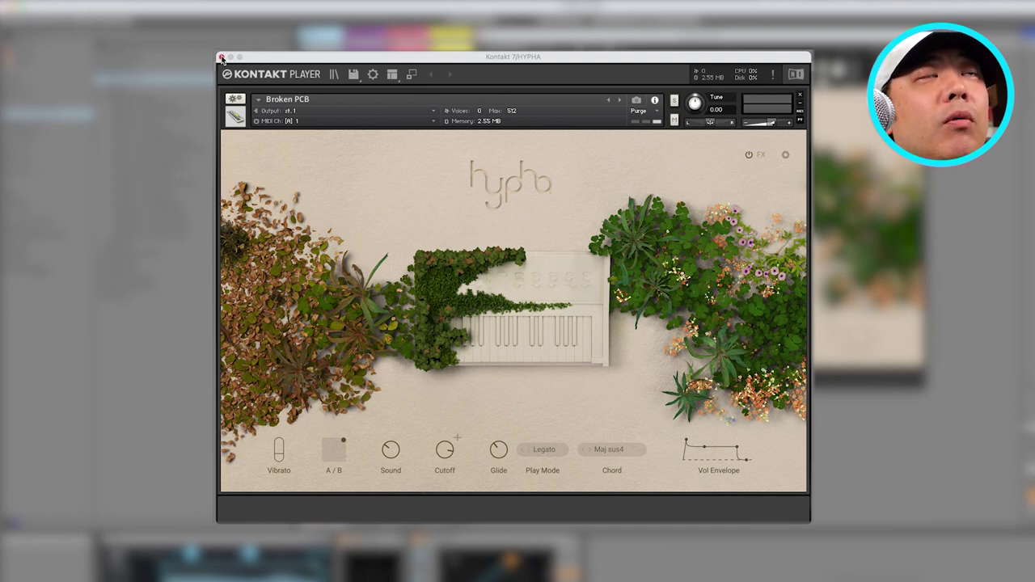
# Close the Kontakt window, launch the scene with the Hypha clips in Ableton Live and stop playback.
pyautogui.click(221, 58)
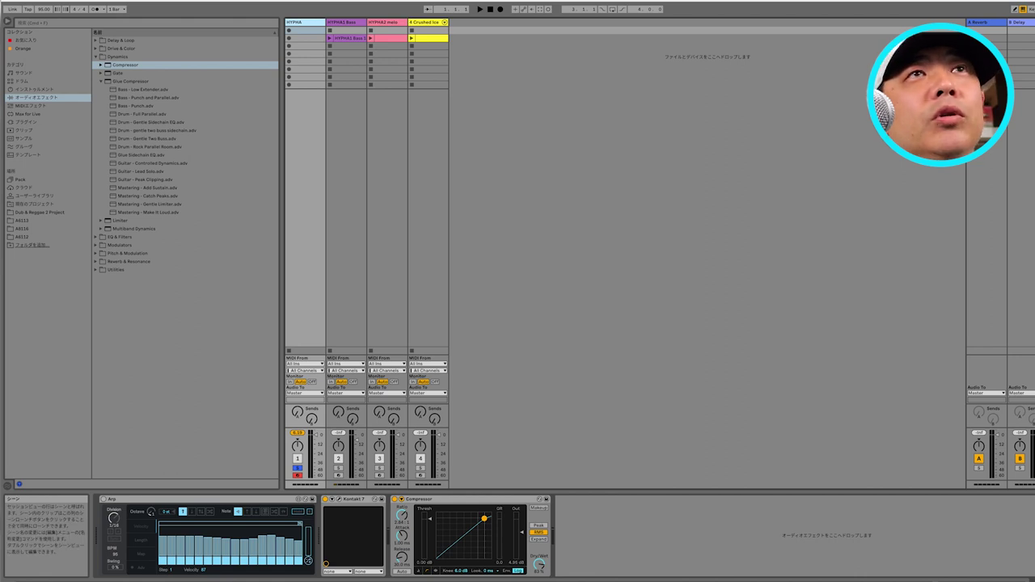
pyautogui.press('Return')
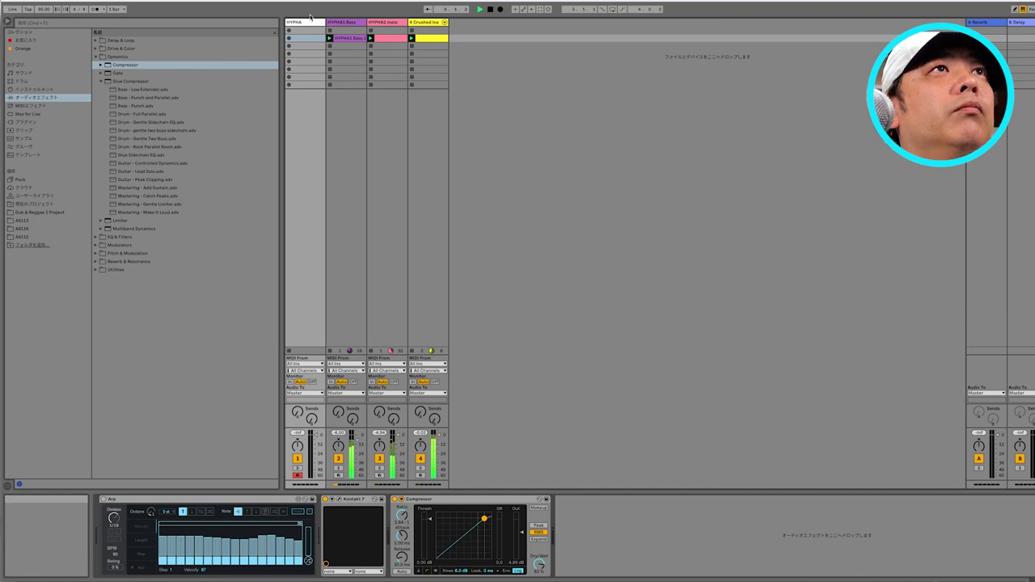
pyautogui.click(490, 10)
# On the HYPHA1 Bass track, try the Arp device's Division at 1/32 and 1/8.
pyautogui.click(346, 22)
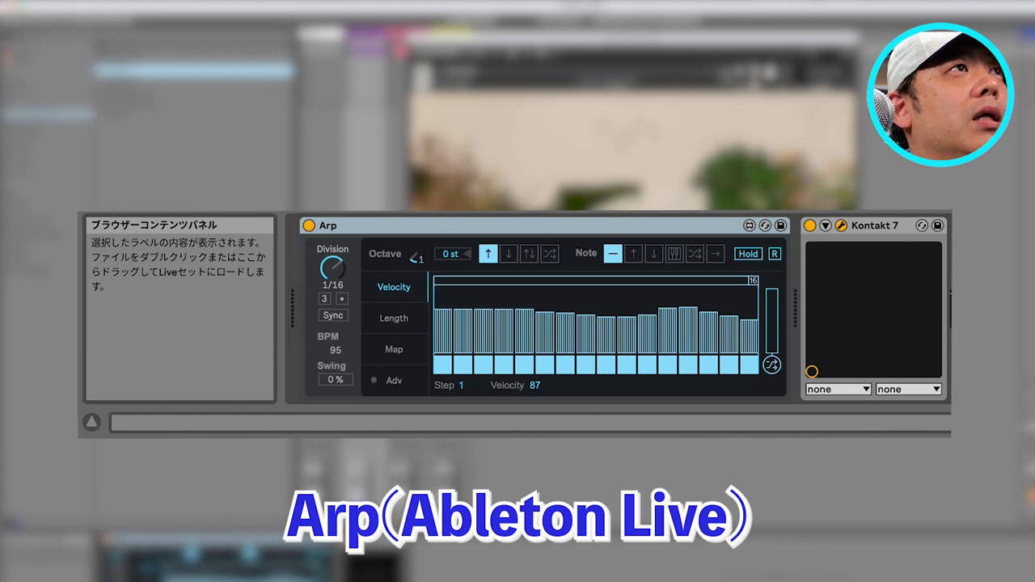
pyautogui.click(383, 221)
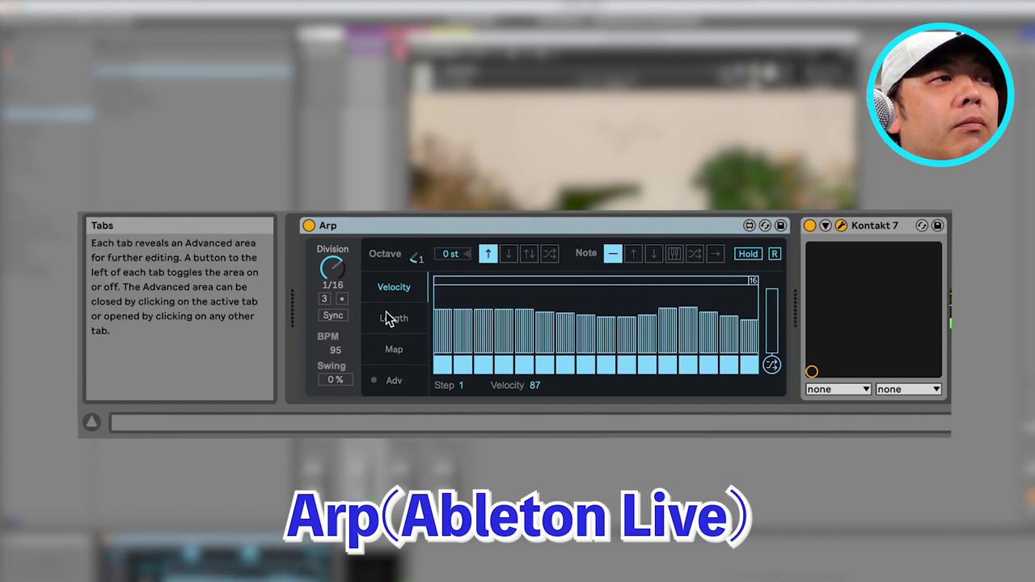
pyautogui.click(335, 279)
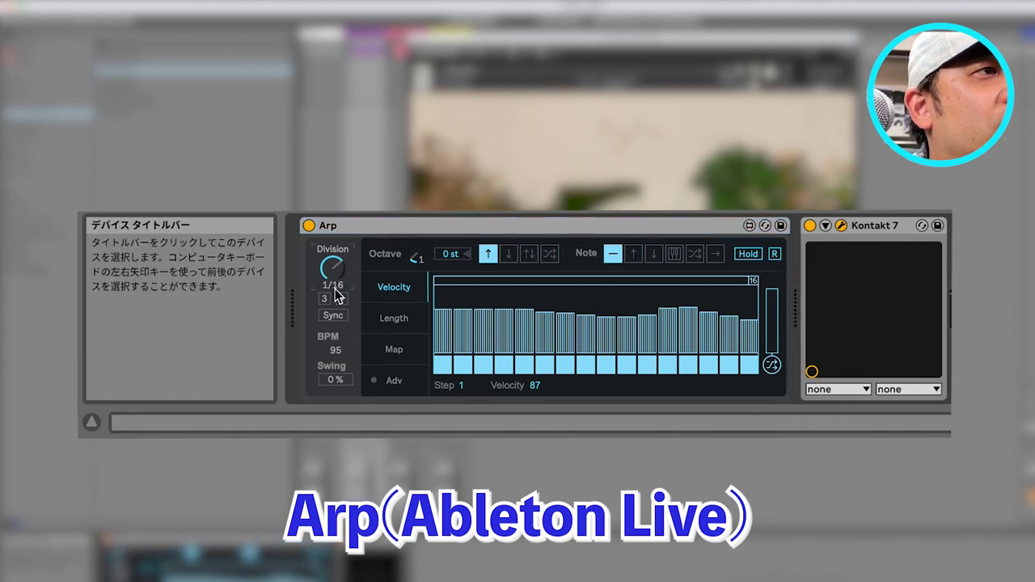
pyautogui.moveTo(336, 279); pyautogui.dragTo(335, 267)
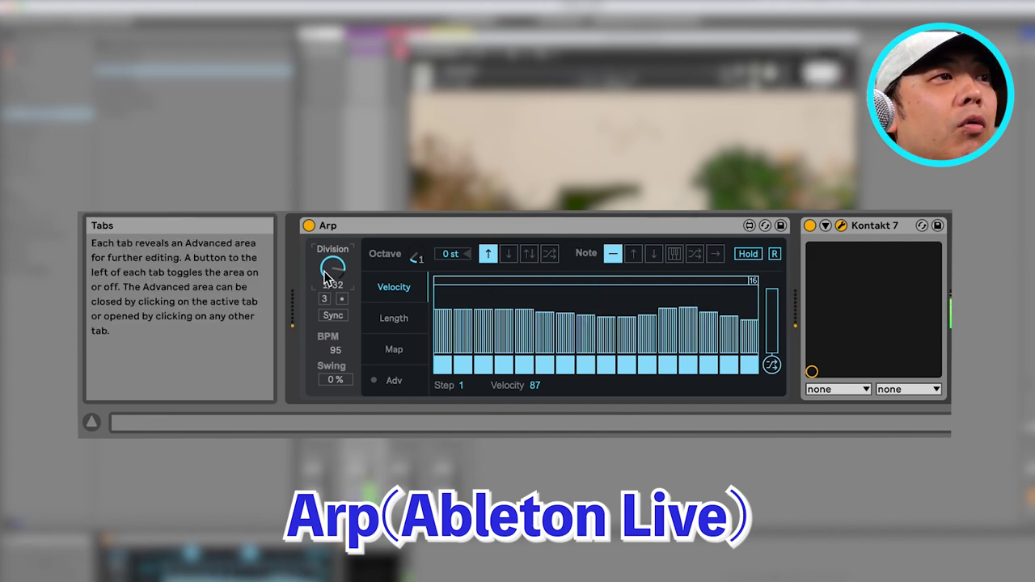
pyautogui.moveTo(333, 285)
pyautogui.mouseDown()
pyautogui.moveTo(333, 261)
pyautogui.moveTo(331, 288)
pyautogui.mouseUp()
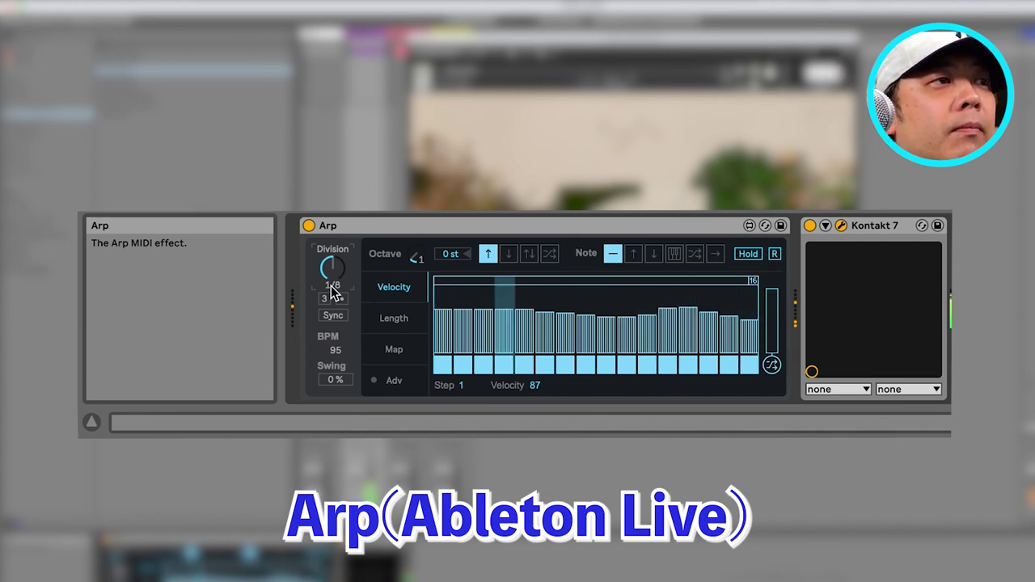
pyautogui.moveTo(331, 288); pyautogui.dragTo(334, 292)
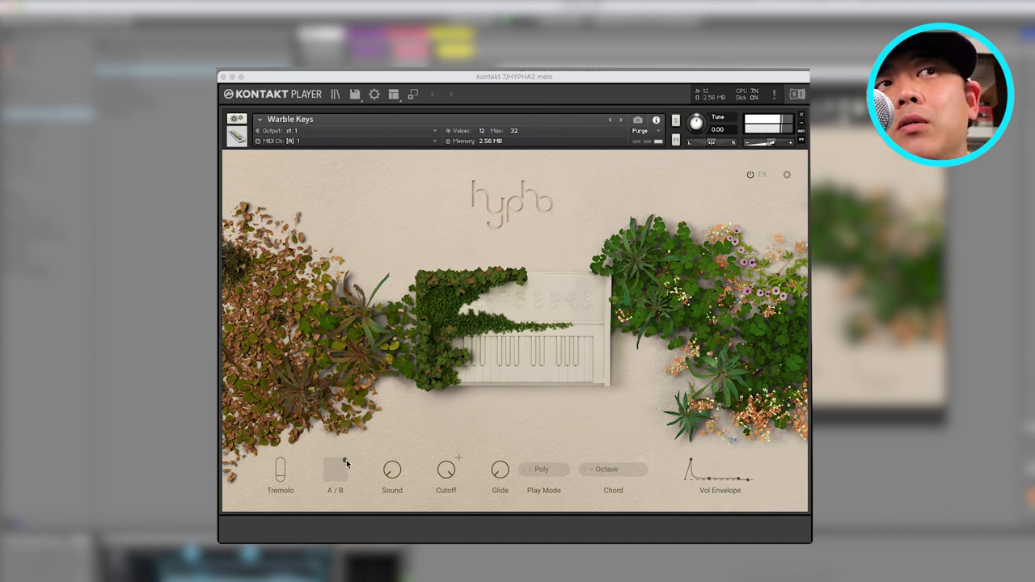
# In the Warble Keys preset, sweep the A / B pad between its two upper corners, ending at 0 / 100.
pyautogui.moveTo(345, 463); pyautogui.dragTo(283, 429)
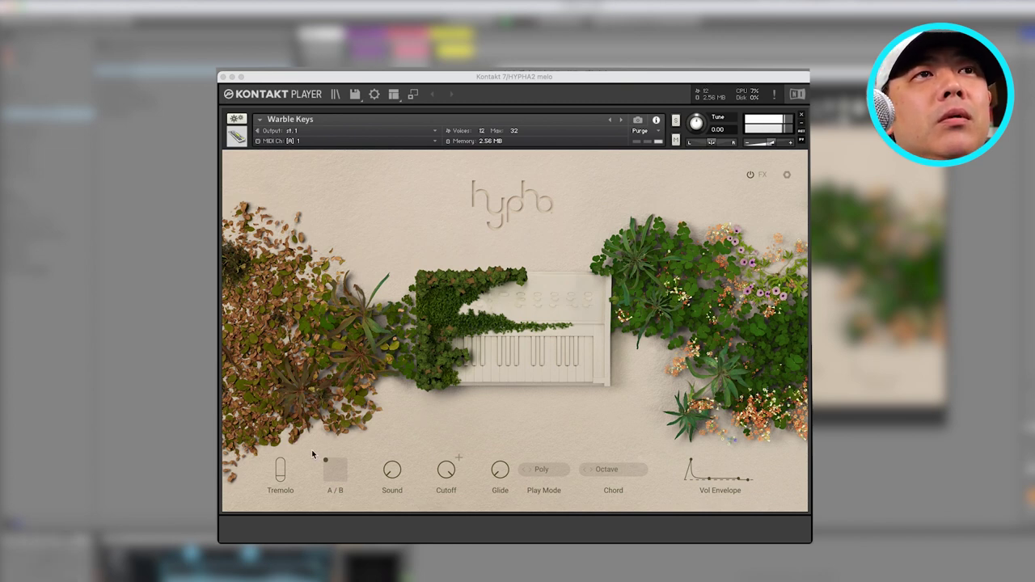
pyautogui.moveTo(325, 462); pyautogui.dragTo(376, 445)
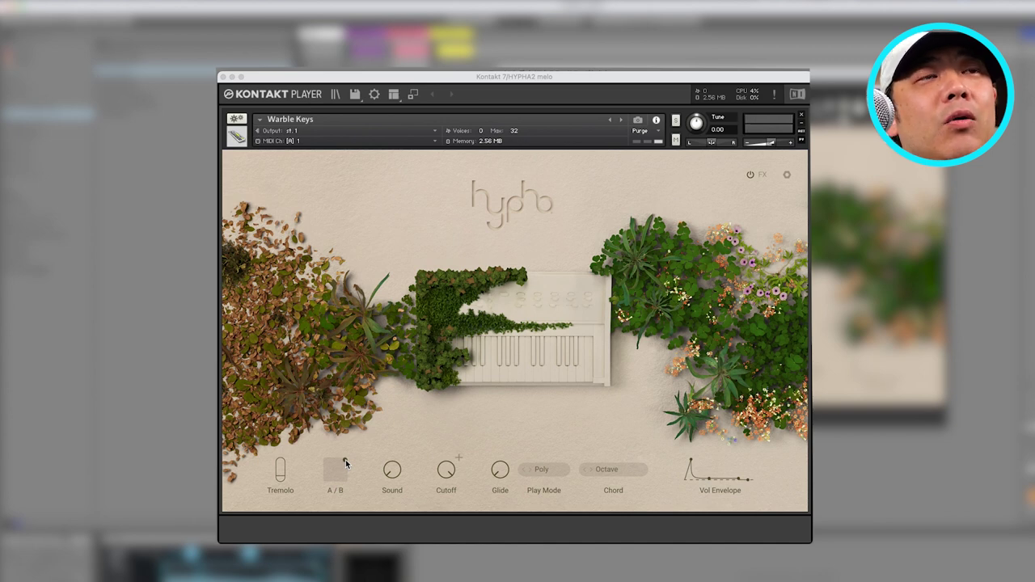
pyautogui.click(346, 463)
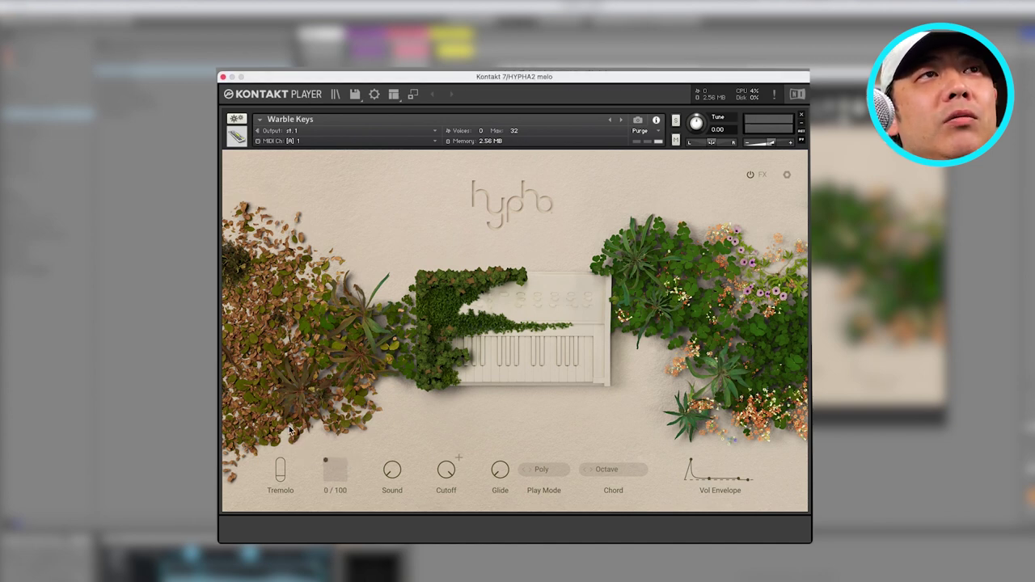